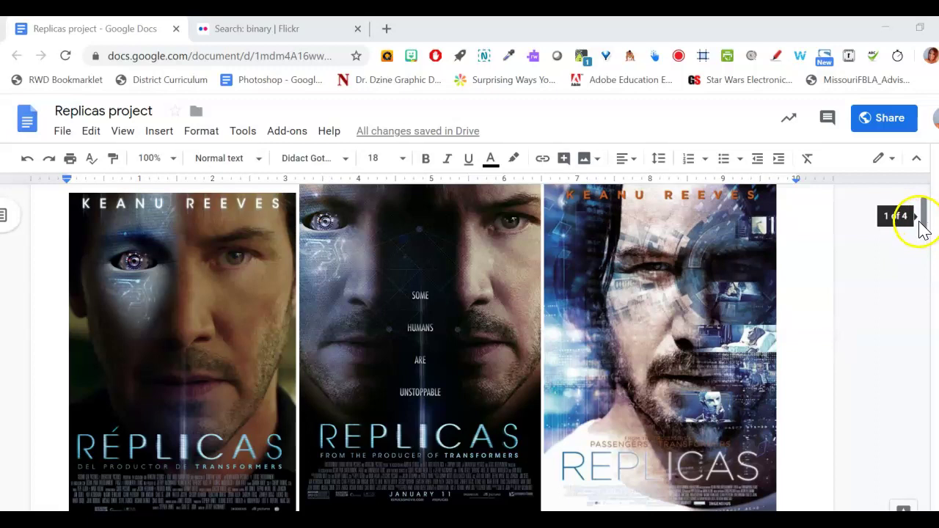
Review the Replicas reference posters and finished examples in the project document, then switch to Photoshop.
drag(921, 220, 923, 466)
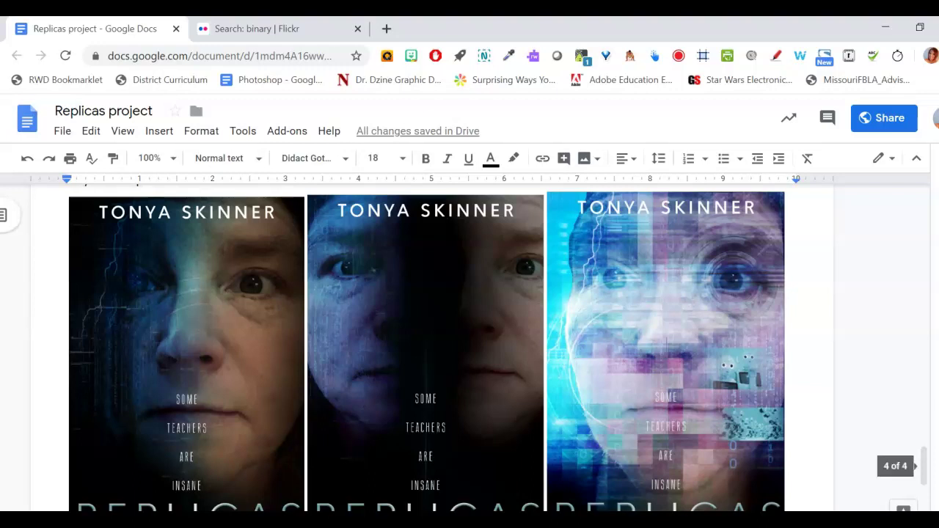
drag(922, 470, 926, 486)
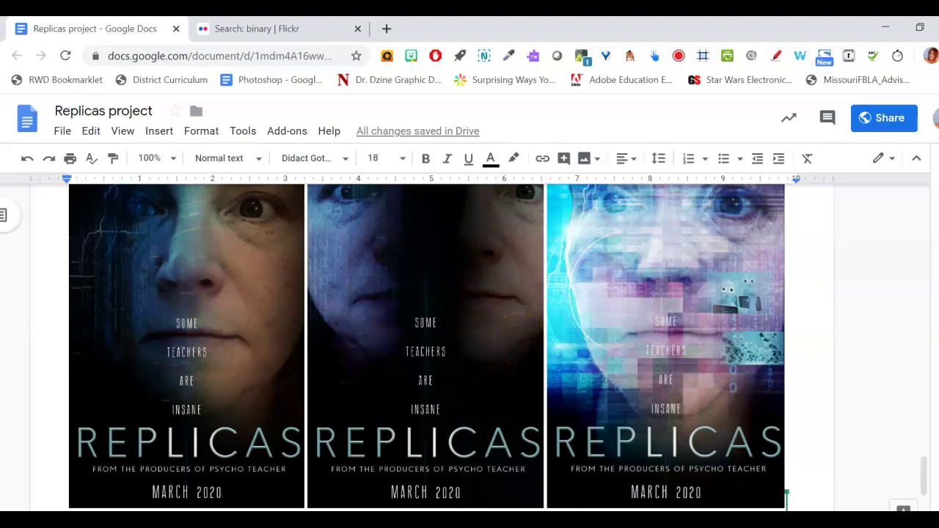
click(546, 521)
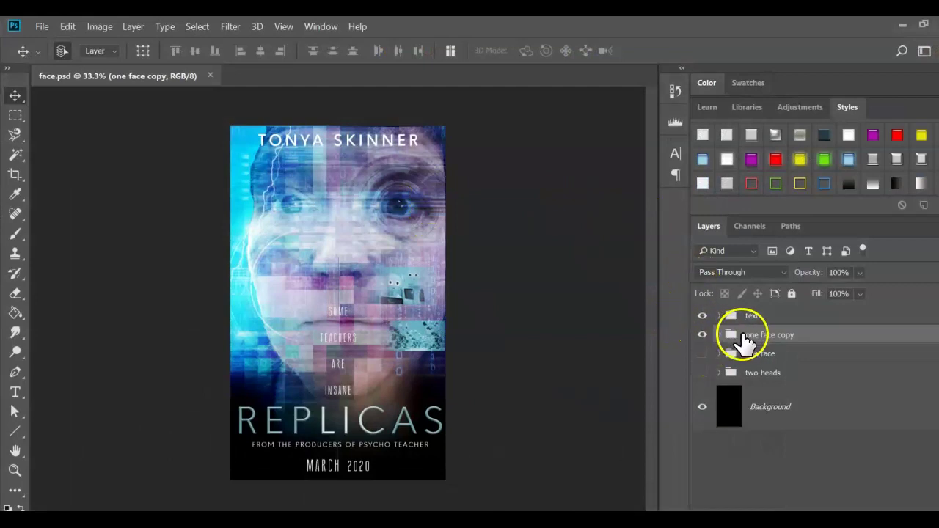
Compare the poster versions by showing the two heads, one face and one face copy groups one at a time, leaving all three hidden.
click(702, 335)
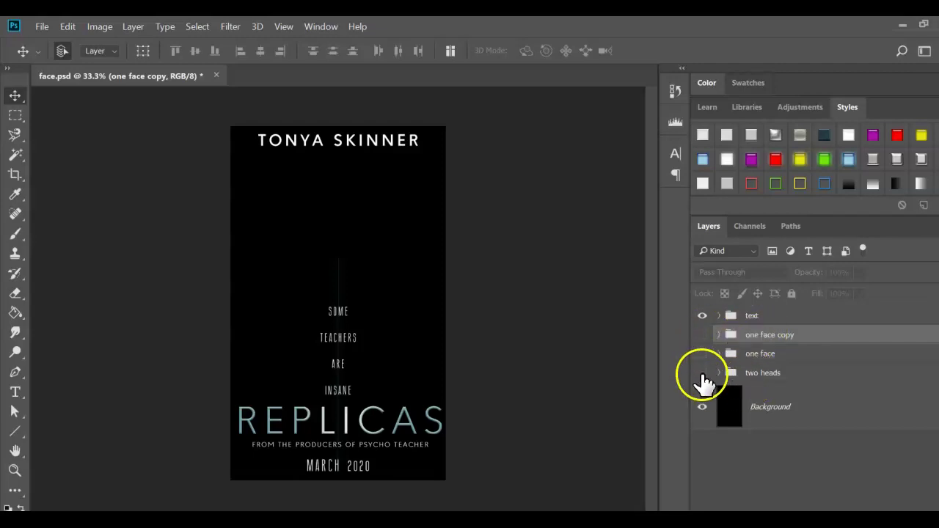
click(702, 375)
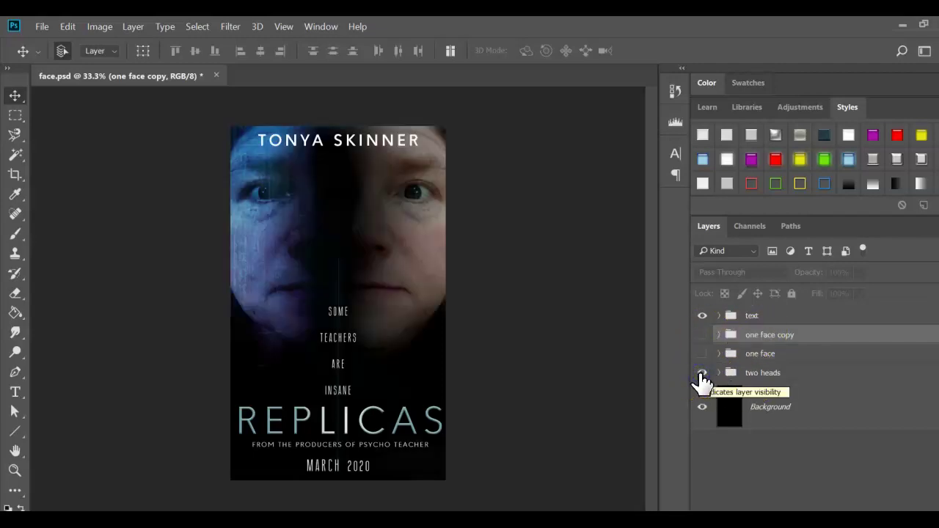
click(702, 374)
click(702, 353)
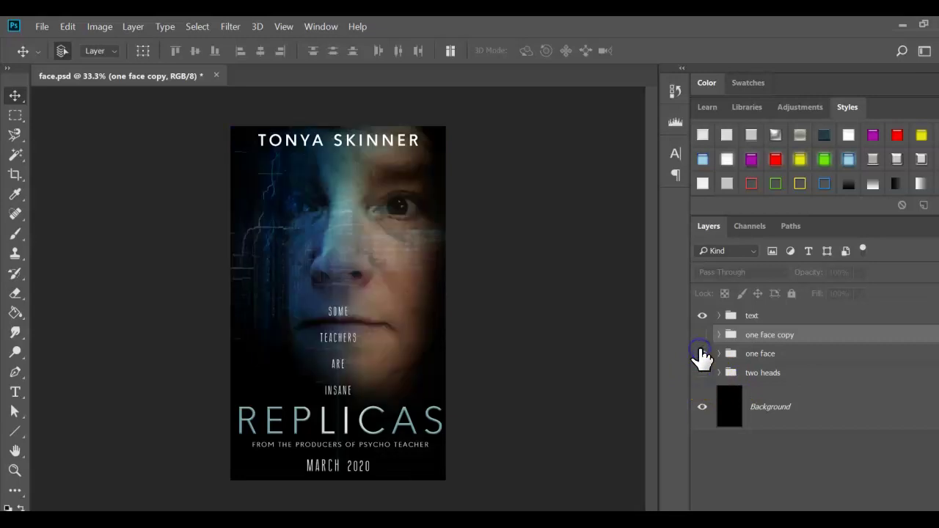
click(702, 353)
click(702, 336)
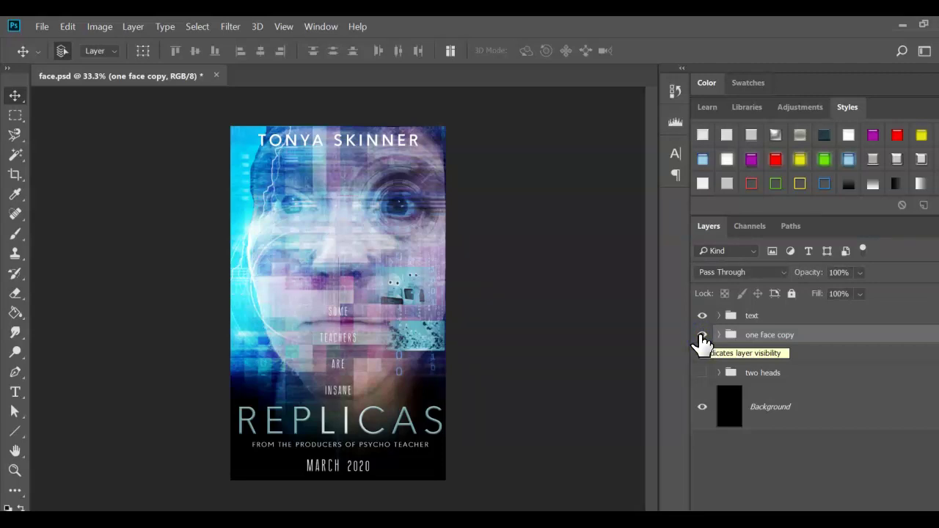
click(703, 335)
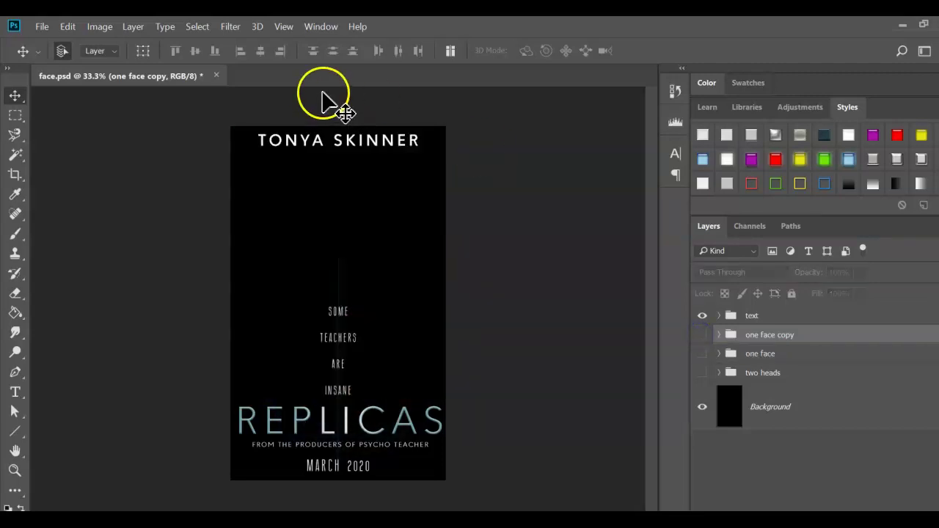
Start a new document in portrait orientation and set its units to inches.
click(42, 27)
click(52, 42)
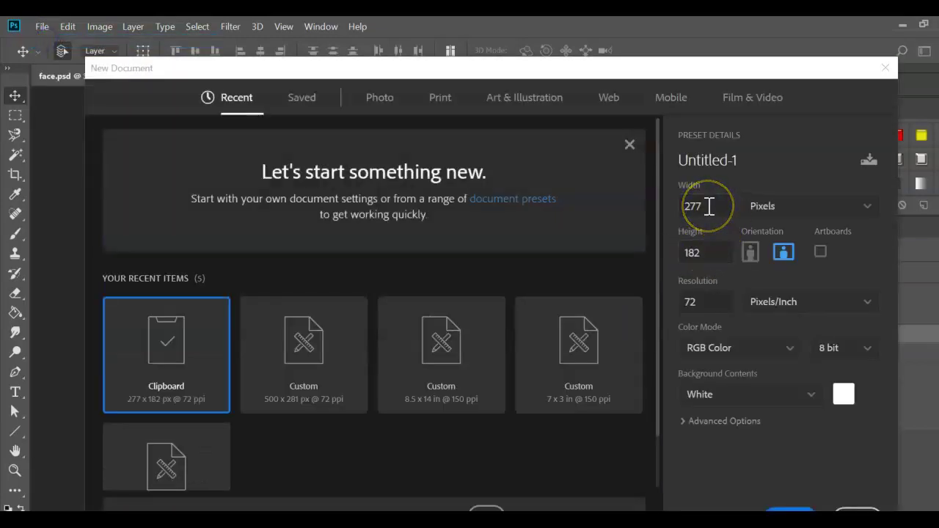
click(763, 206)
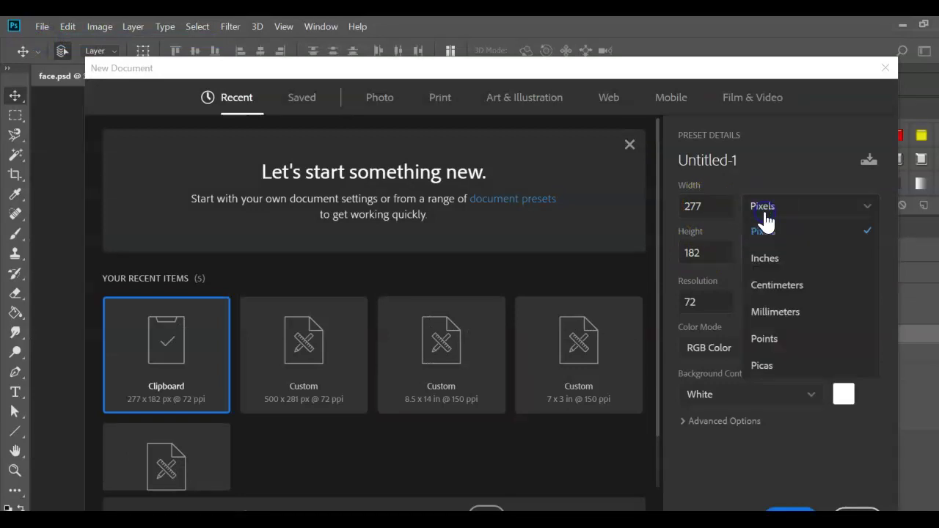
click(760, 256)
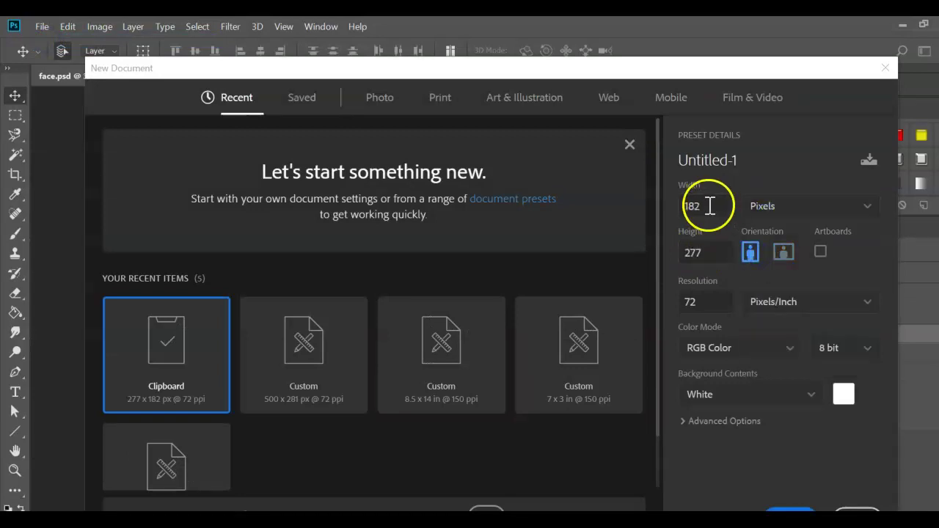
click(764, 207)
click(765, 253)
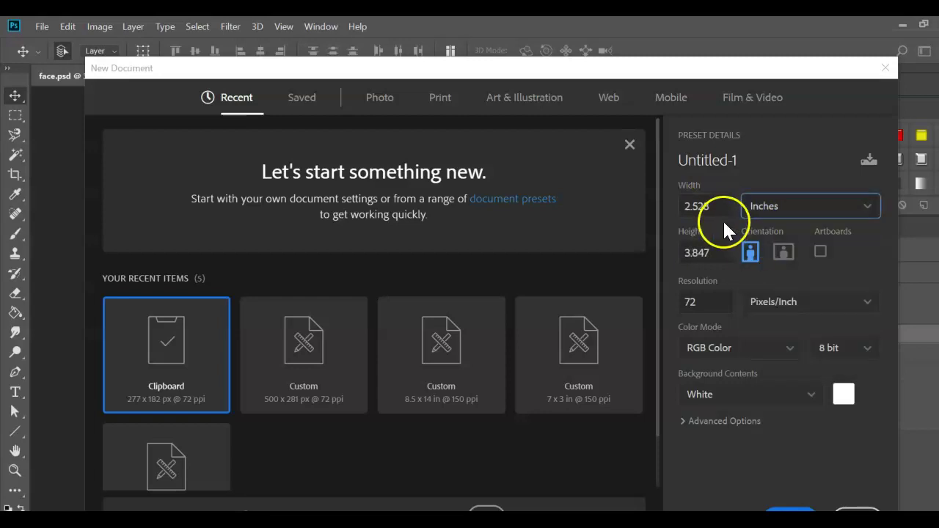
click(594, 204)
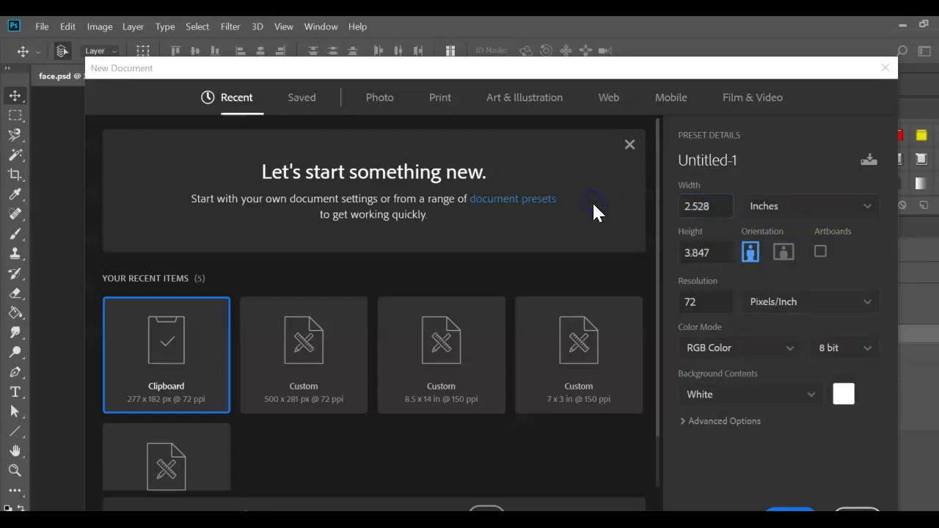
Set the new document's width to 8.5 inches, height to 14 inches and resolution to 150 pixels/inch.
drag(718, 198, 686, 206)
text(8.5)
key(Tab)
text(14)
key(Tab)
key(Tab)
key(Tab)
key(Tab)
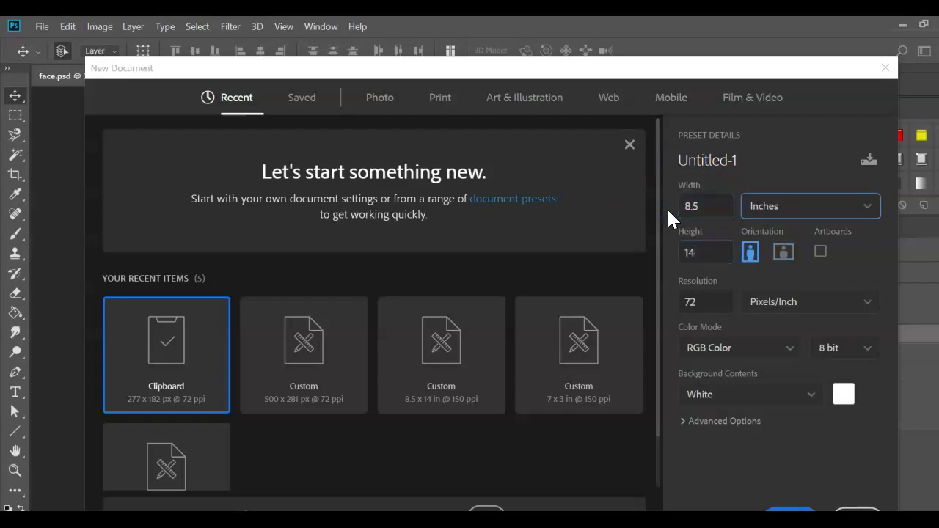
key(Tab)
text(150)
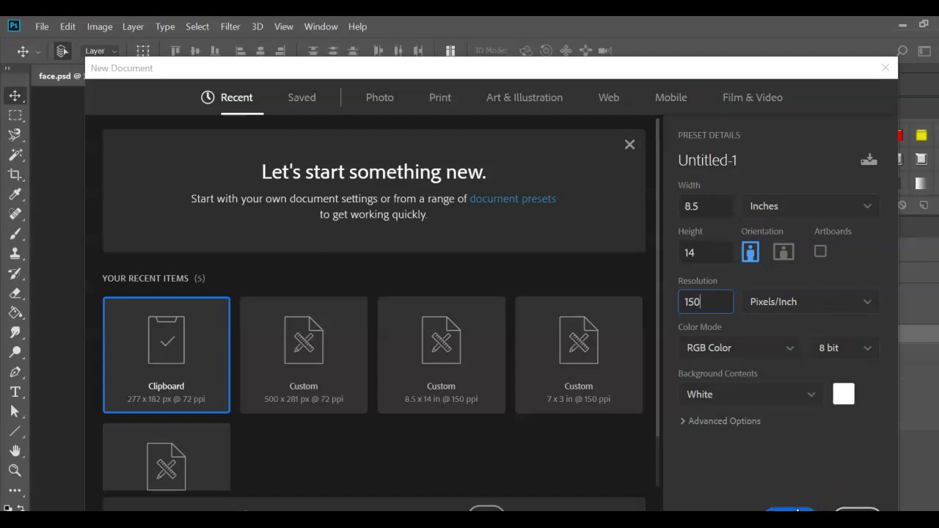
Choose black as the custom background colour and create the document.
click(841, 397)
drag(356, 189, 260, 327)
click(609, 103)
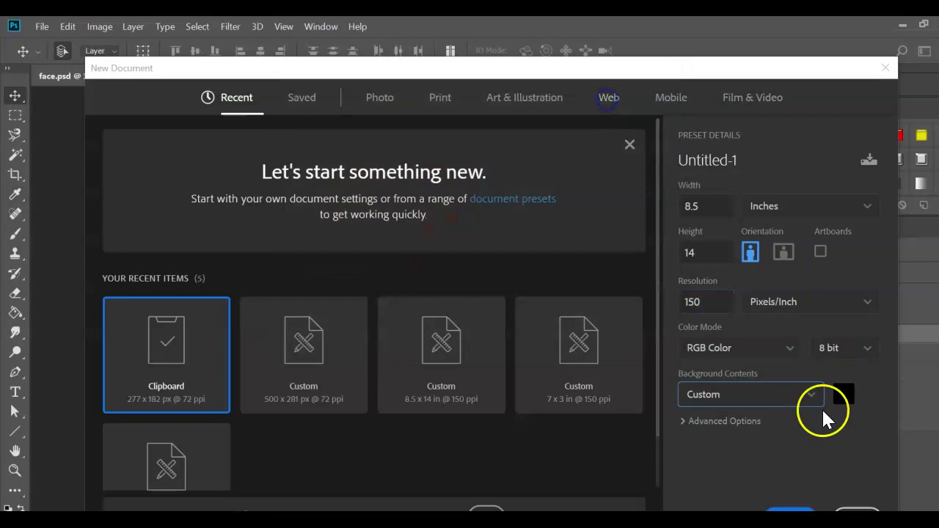
click(791, 511)
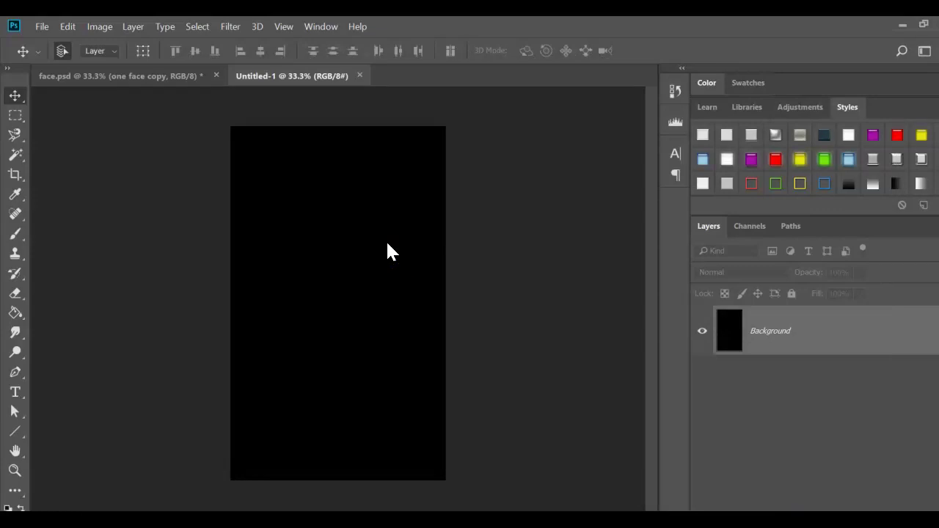
Glance at the finished face.psd, return to the blank document and open the recent photo me.jpg.
click(157, 75)
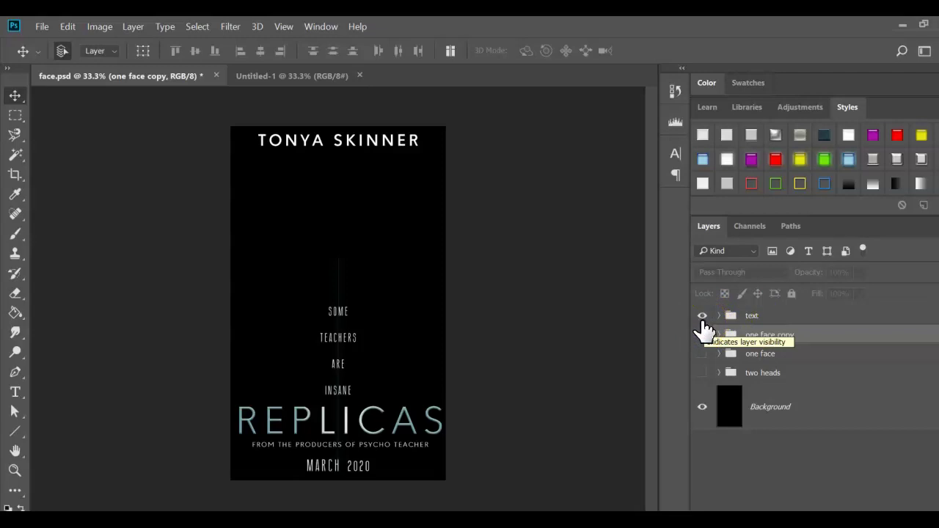
click(329, 79)
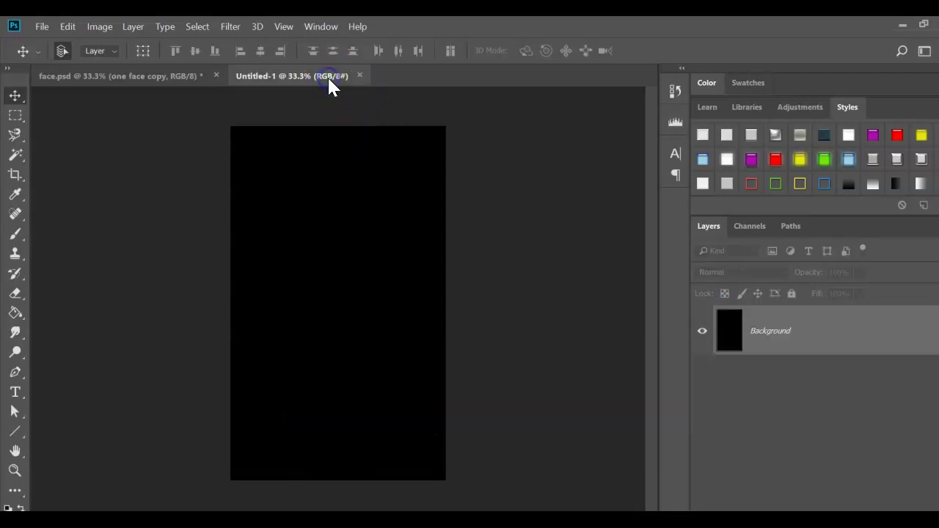
click(48, 28)
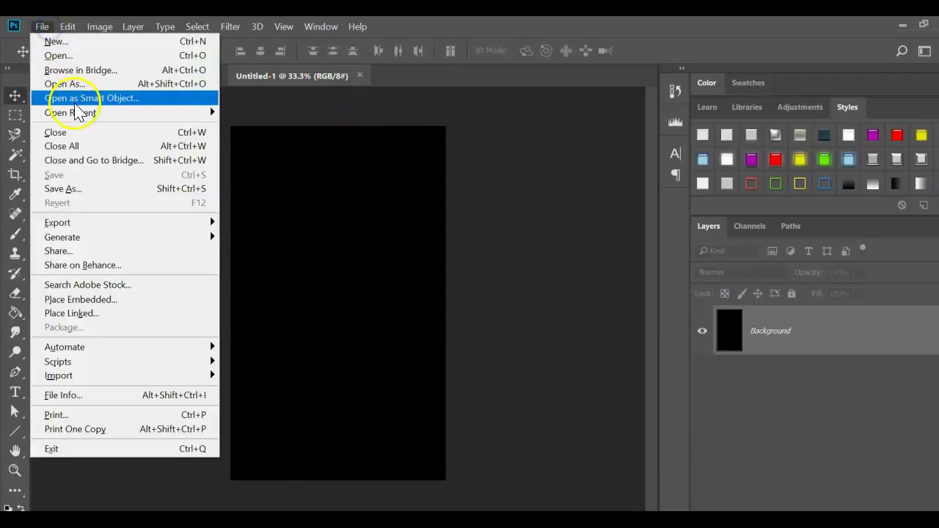
mouse_move(75, 116)
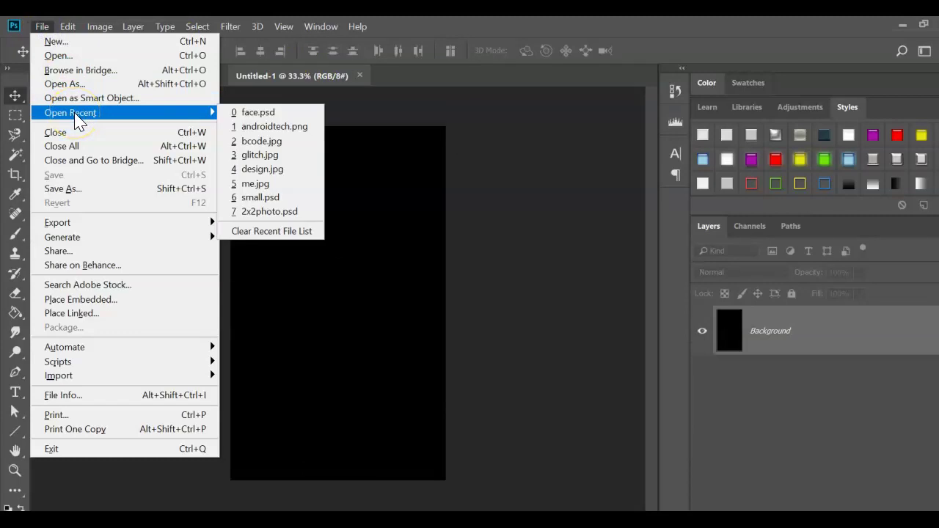
click(245, 184)
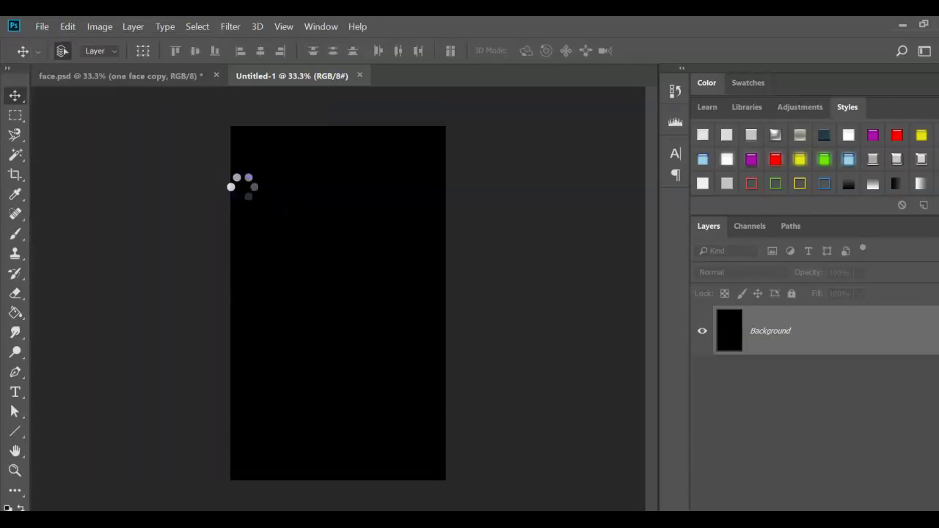
click(464, 344)
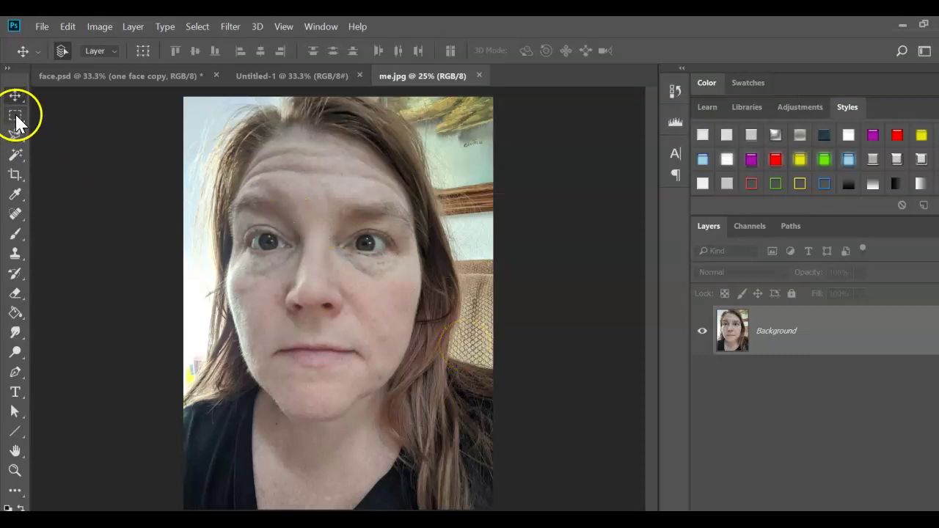
Select the photo's subject automatically and output the selection as a layer mask through Select and Mask.
click(16, 155)
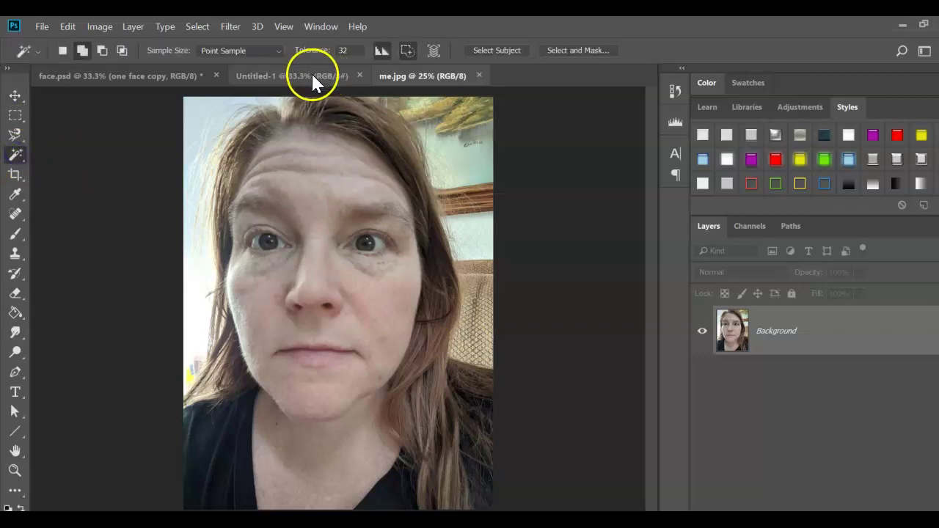
click(506, 50)
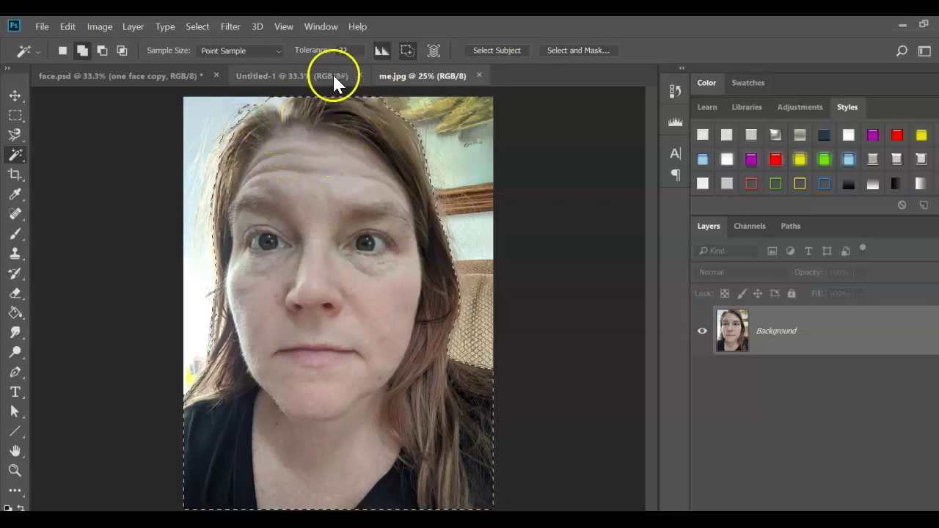
click(581, 51)
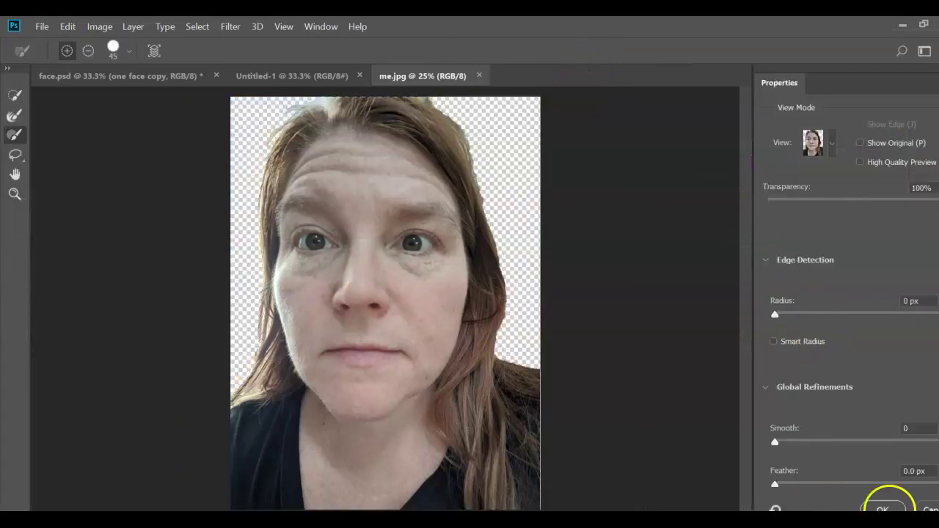
scroll(917, 331, down, 5)
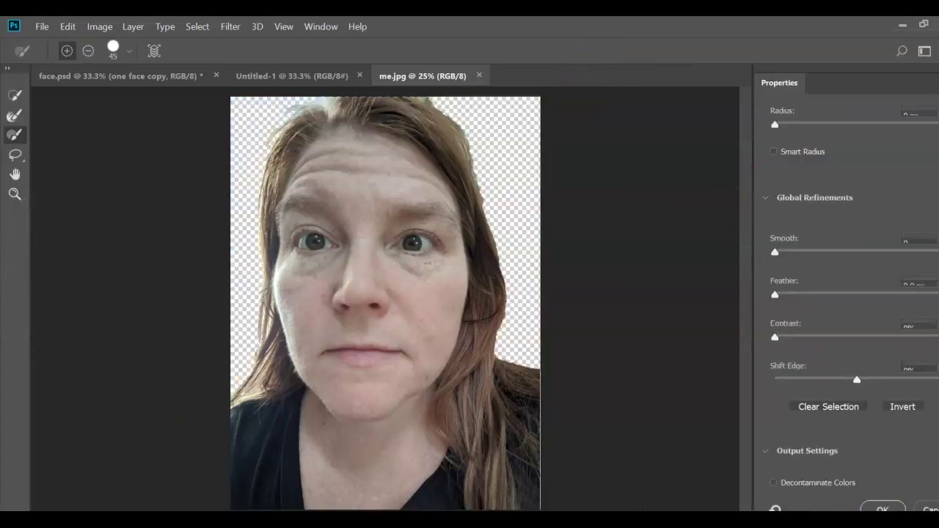
click(836, 441)
click(839, 463)
click(875, 506)
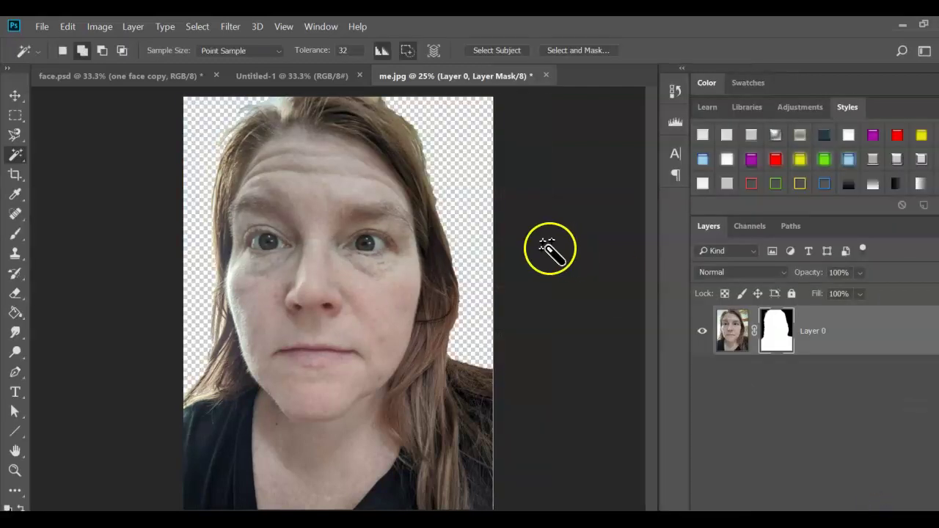
Float the Untitled-1 and me.jpg windows side by side and copy the masked portrait into Untitled-1.
drag(302, 74, 398, 129)
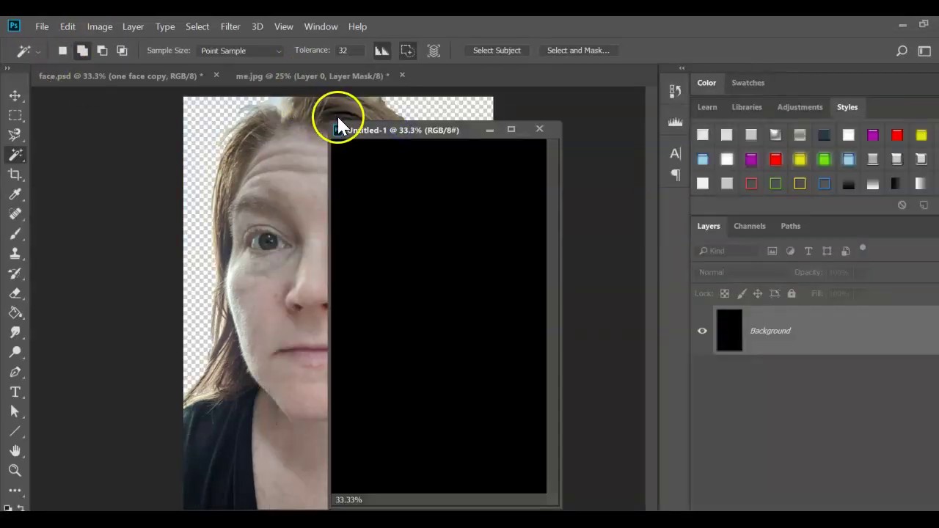
drag(264, 76, 117, 127)
click(14, 96)
drag(239, 239, 477, 278)
Close me.jpg and dock the floating Untitled-1 window back beside face.psd.
click(378, 118)
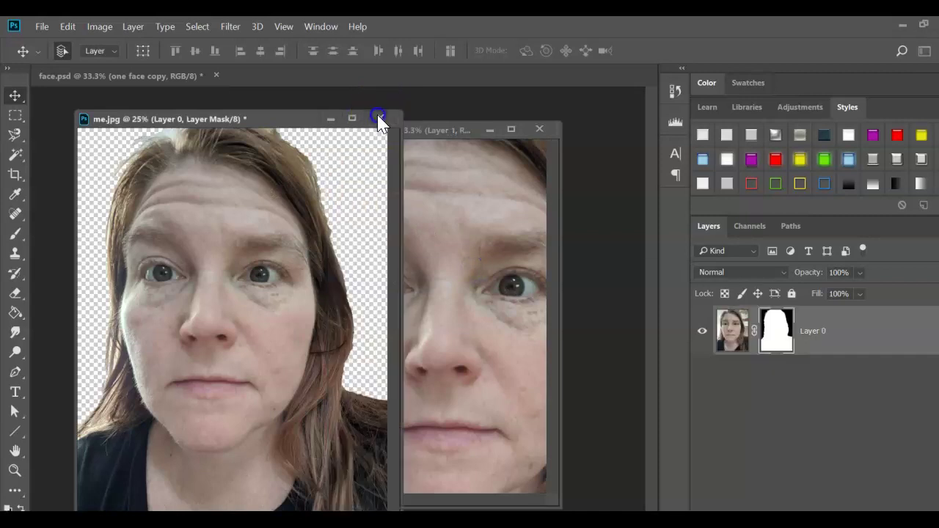
click(535, 237)
drag(394, 130, 303, 80)
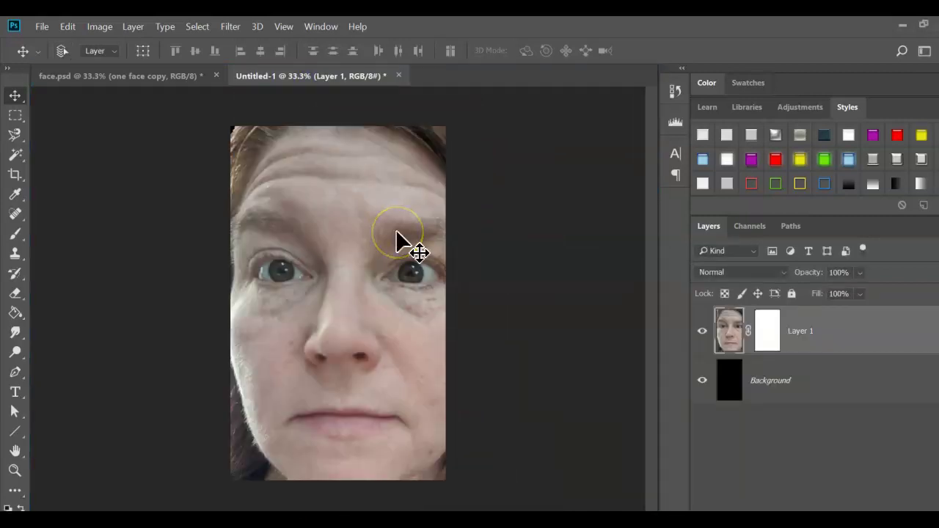
Scale the portrait layer down to about 57% and position it over the upper part of the poster canvas.
key(ctrl+minus)
key(ctrl+minus)
key(ctrl+minus)
key(ctrl+t)
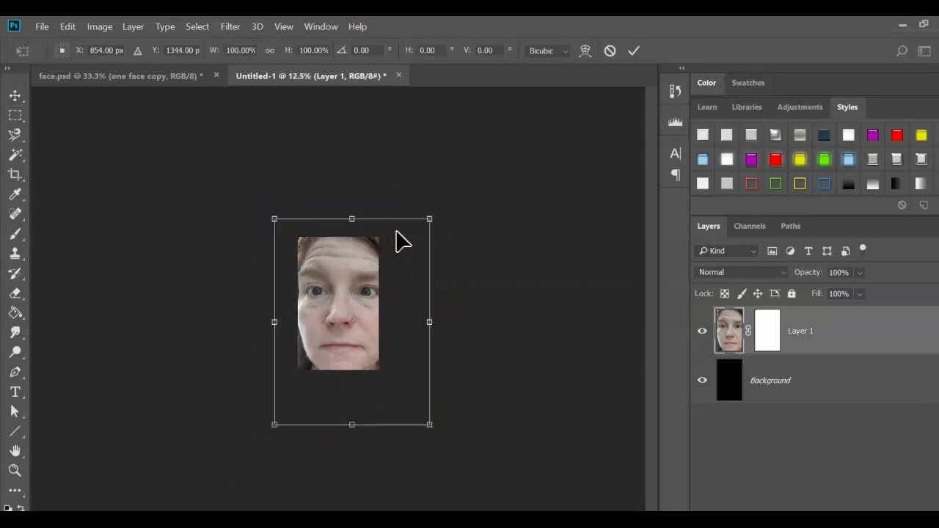
drag(430, 425, 362, 335)
drag(296, 241, 320, 249)
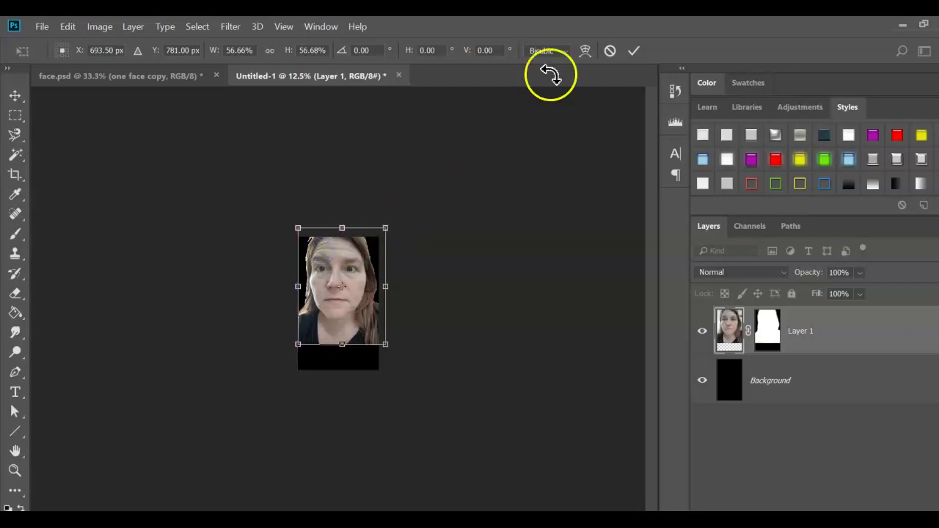
click(635, 53)
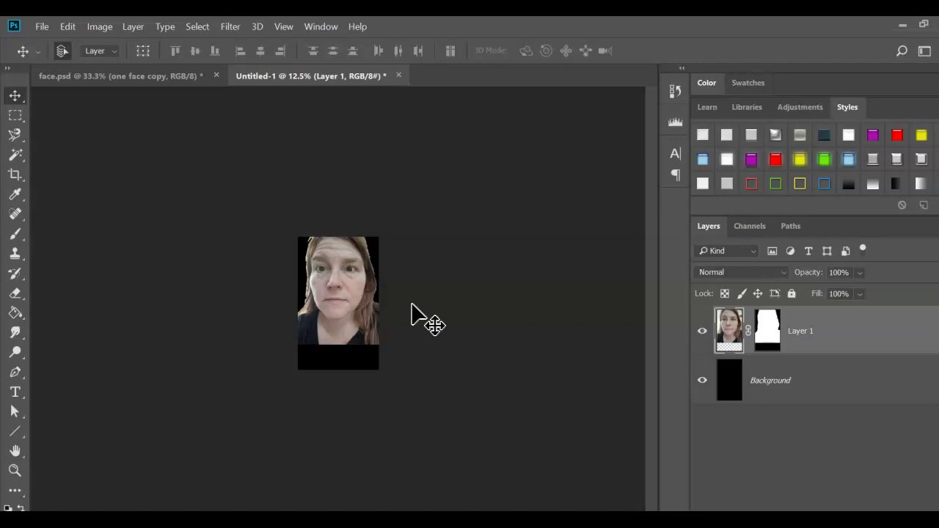
Target Layer 1's mask and set up a Soft Round brush at 900 px and 0% hardness for painting on it.
click(772, 339)
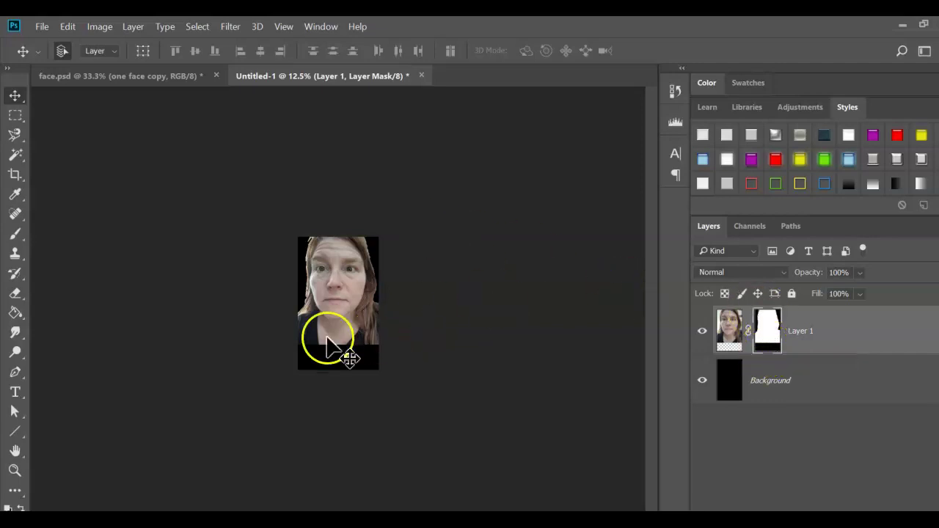
click(14, 470)
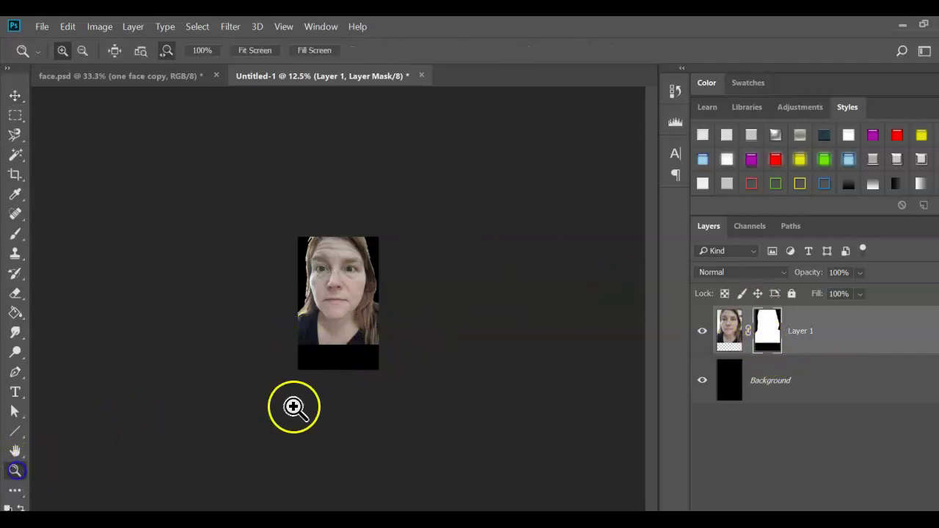
click(319, 404)
click(346, 389)
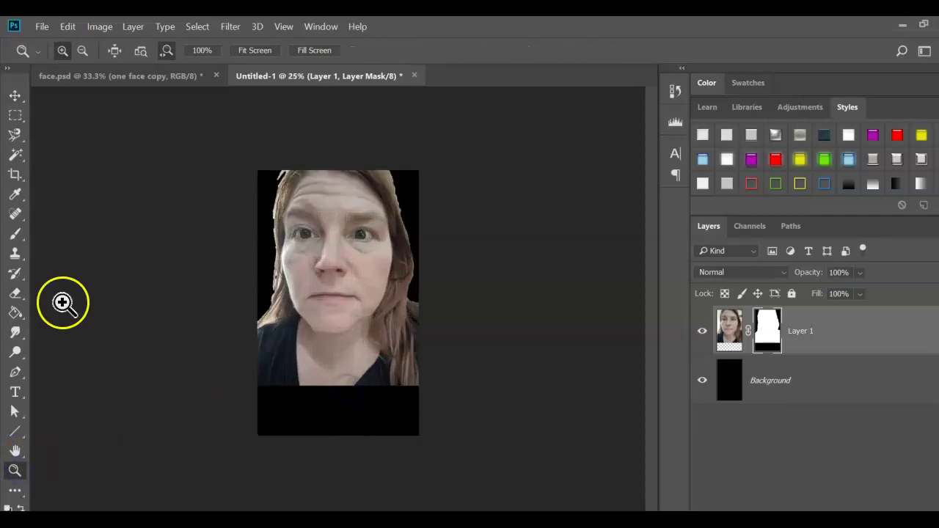
click(16, 235)
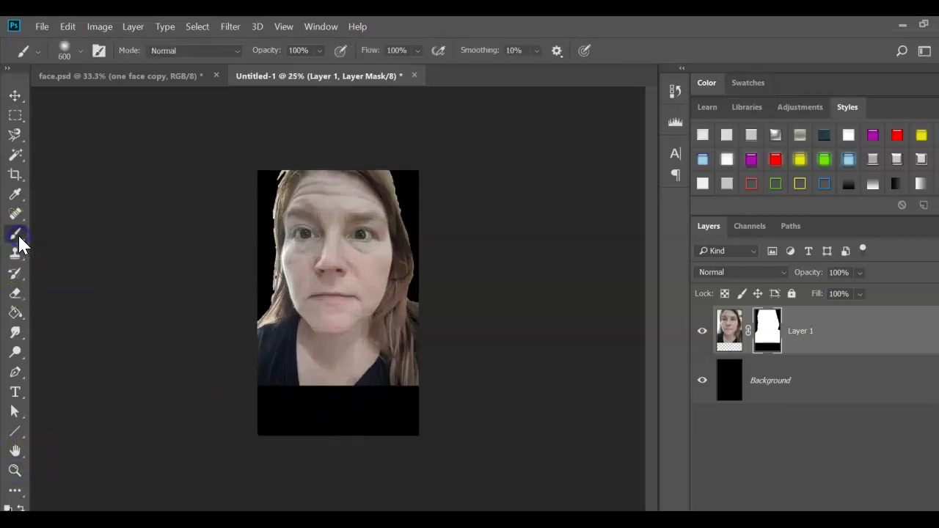
click(80, 51)
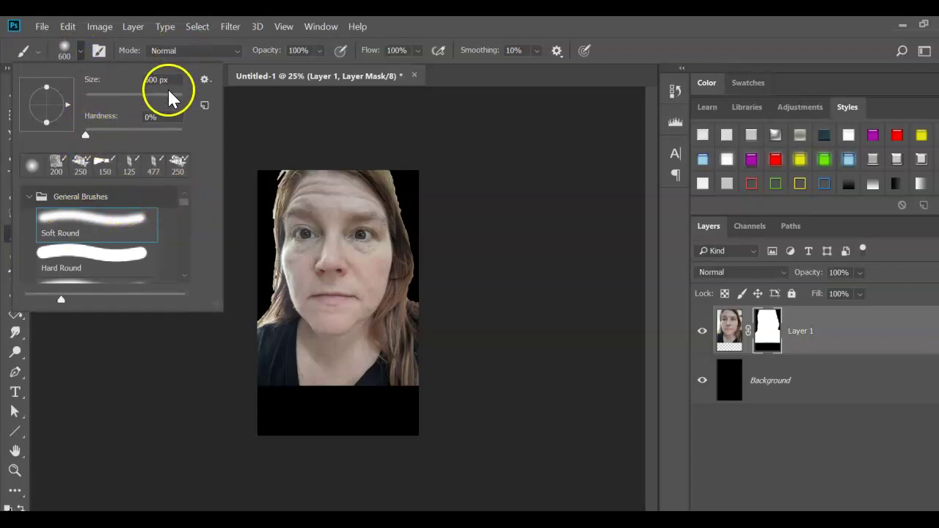
click(639, 47)
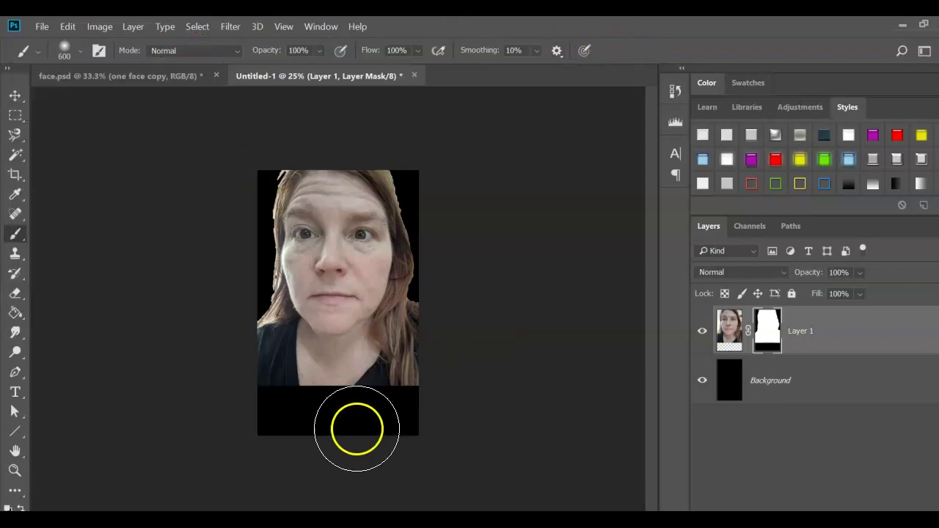
key(bracketright)
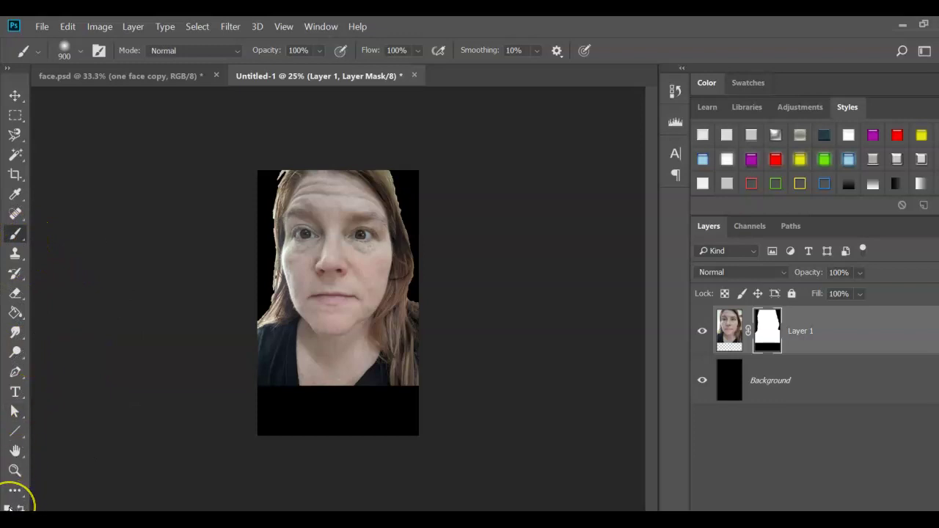
Make the foreground color black and paint across the portrait's lower edge on the mask so it fades into the background.
click(7, 69)
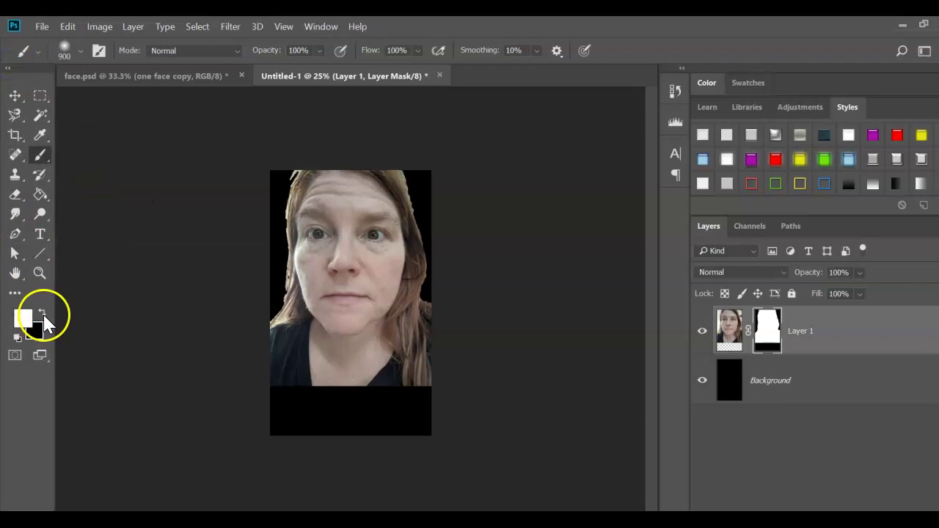
click(27, 325)
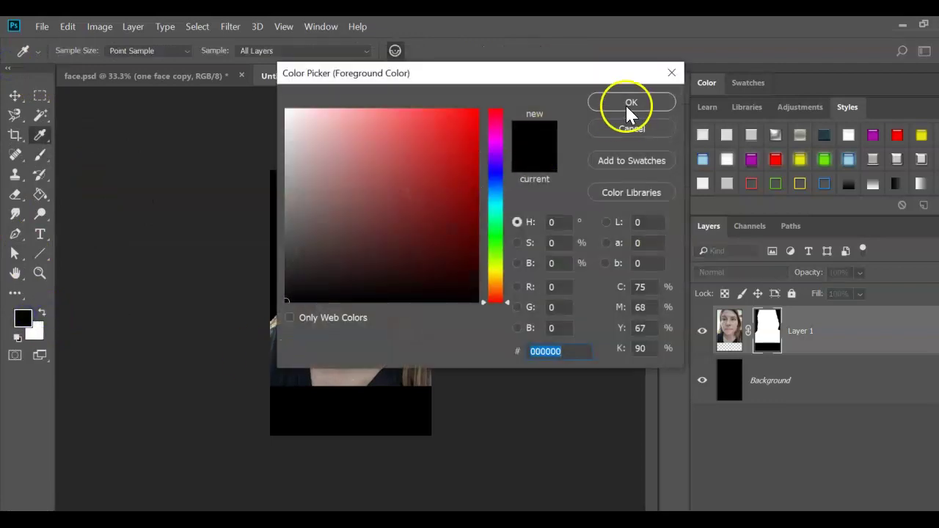
click(626, 103)
mouse_move(290, 416)
mouse_down()
mouse_move(313, 418)
mouse_move(309, 433)
mouse_move(421, 443)
mouse_move(251, 429)
mouse_move(440, 430)
mouse_move(380, 442)
mouse_move(480, 444)
mouse_up()
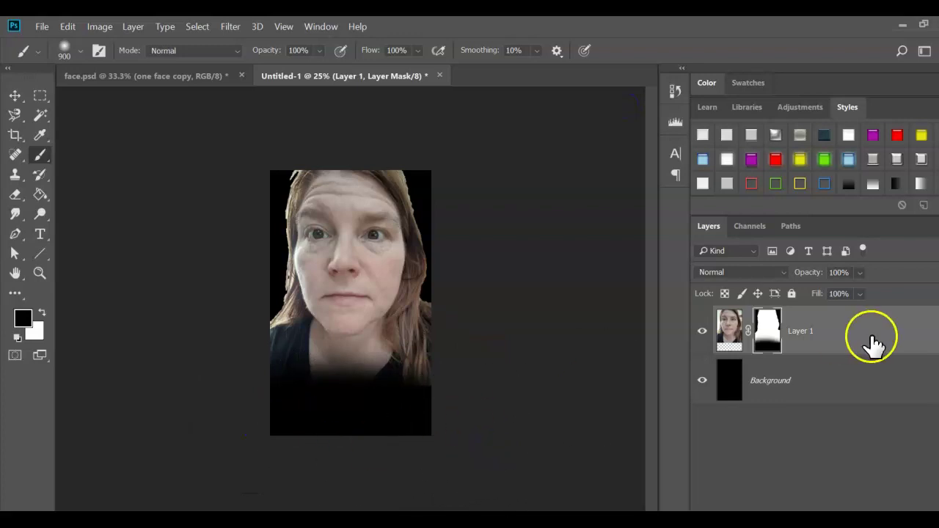
Enlarge the brush to 1500 px and paint more black on the mask around the lower corners and base of the portrait.
key(bracketright)
key(bracketright)
key(bracketright)
key(bracketright)
key(bracketright)
key(bracketright)
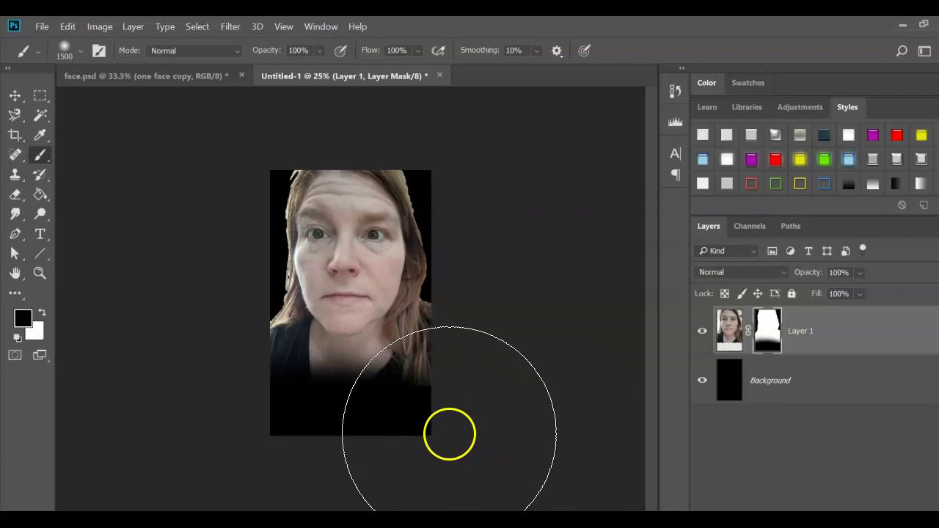
click(410, 447)
click(330, 463)
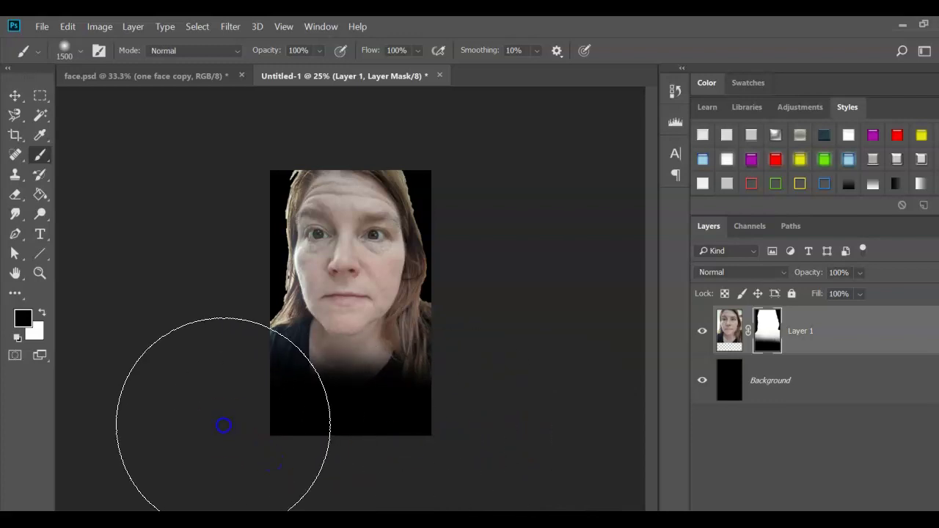
click(494, 405)
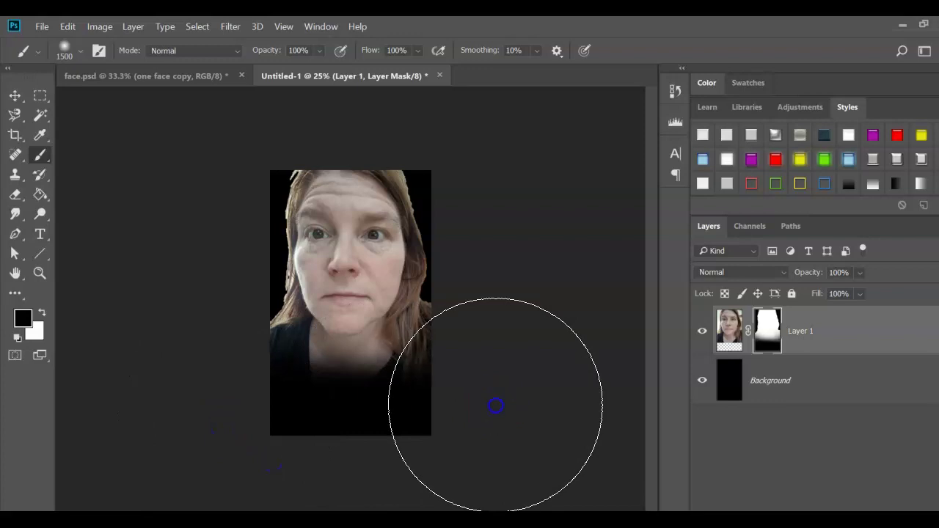
click(327, 448)
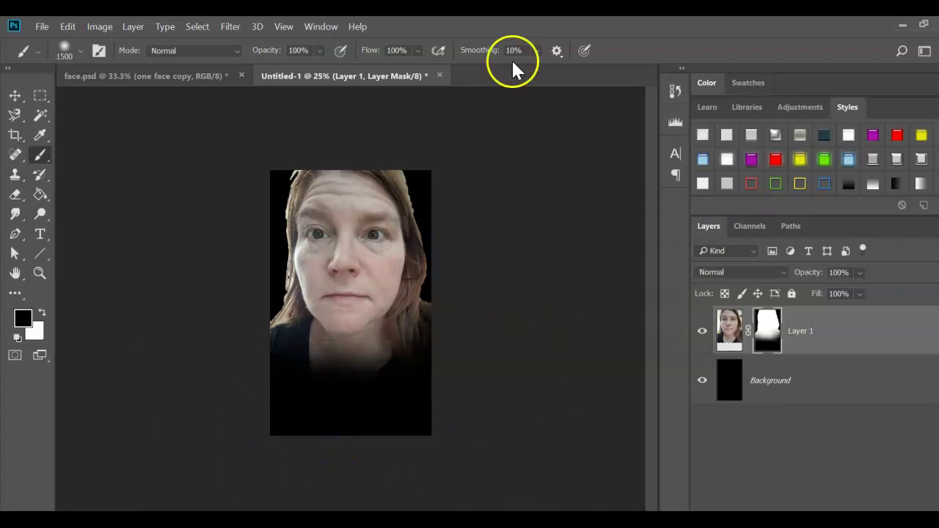
Fade the top corners and both sides of the hair into black by dabbing the 1500 px brush on the mask.
click(477, 161)
click(230, 183)
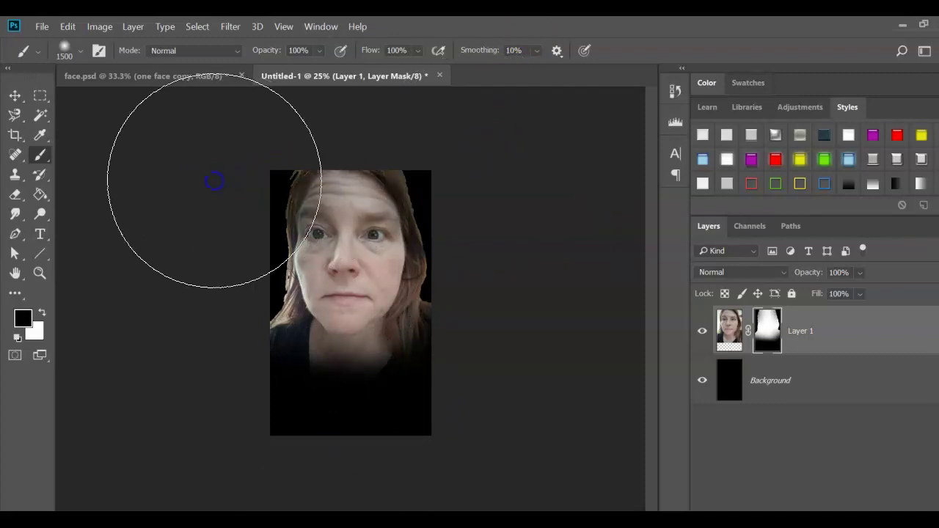
click(216, 222)
click(209, 267)
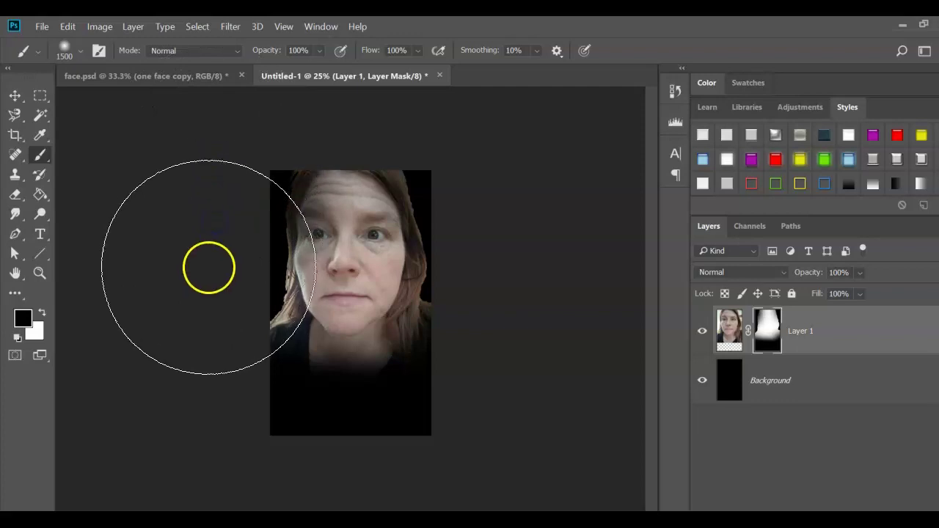
click(207, 269)
click(200, 295)
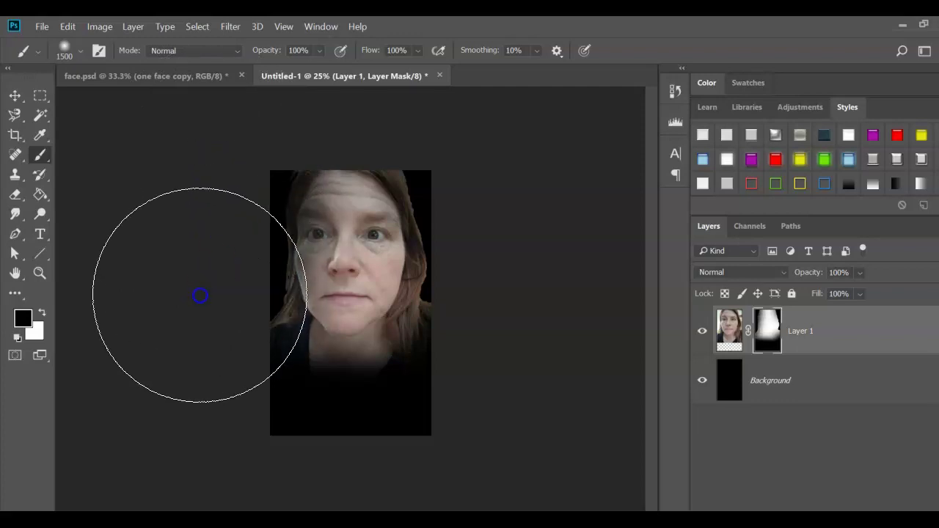
click(480, 198)
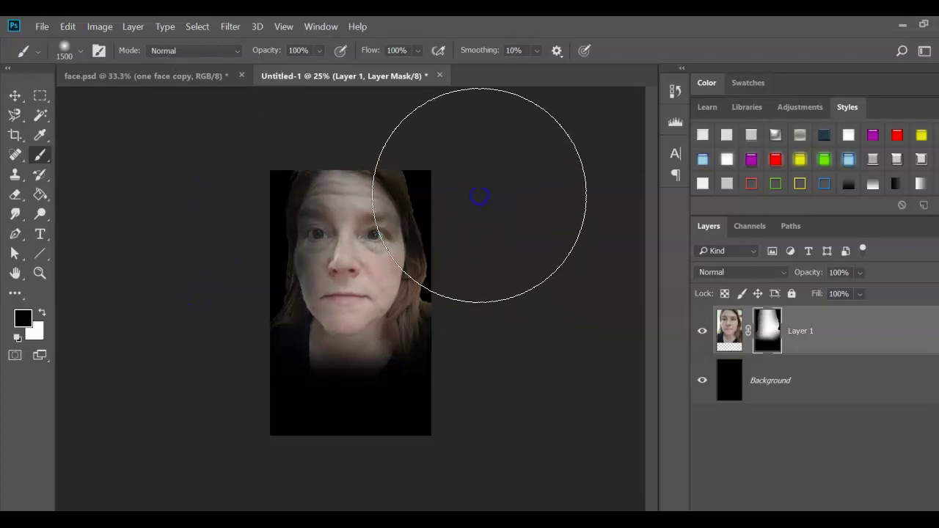
click(491, 280)
click(488, 292)
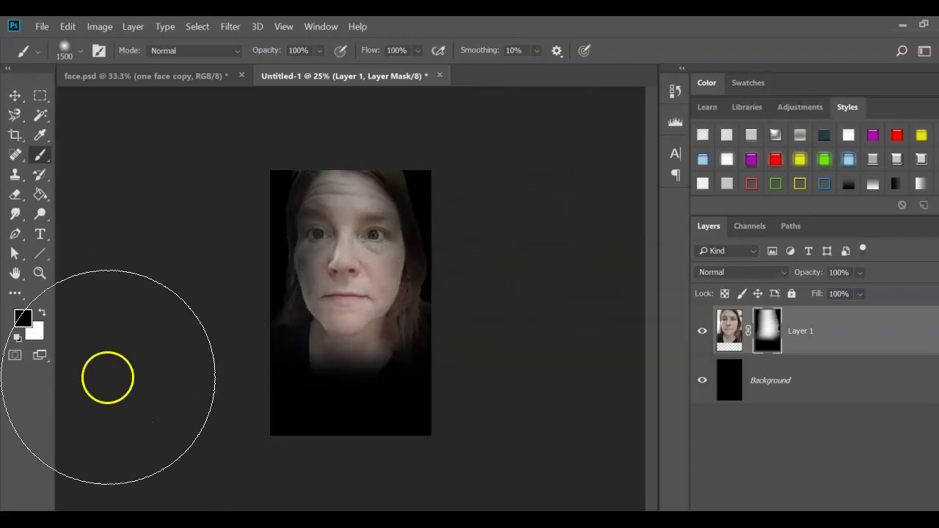
Restore the face on the mask with a white 900 px brush, and fade the left edge of the portrait again in black.
click(41, 313)
key(bracketleft)
key(bracketleft)
key(bracketleft)
key(bracketleft)
key(bracketleft)
key(bracketleft)
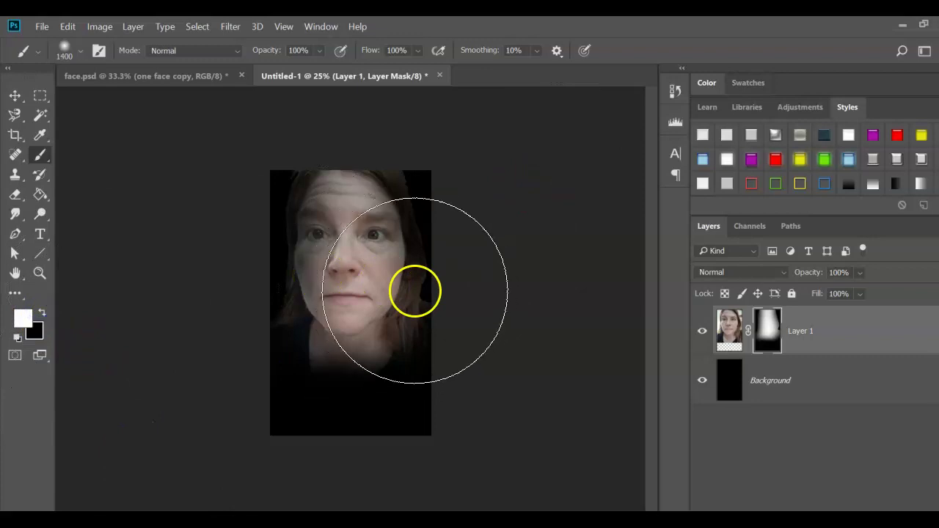
mouse_move(416, 291)
mouse_down()
mouse_move(325, 260)
mouse_move(342, 256)
mouse_move(346, 233)
mouse_move(338, 297)
mouse_up()
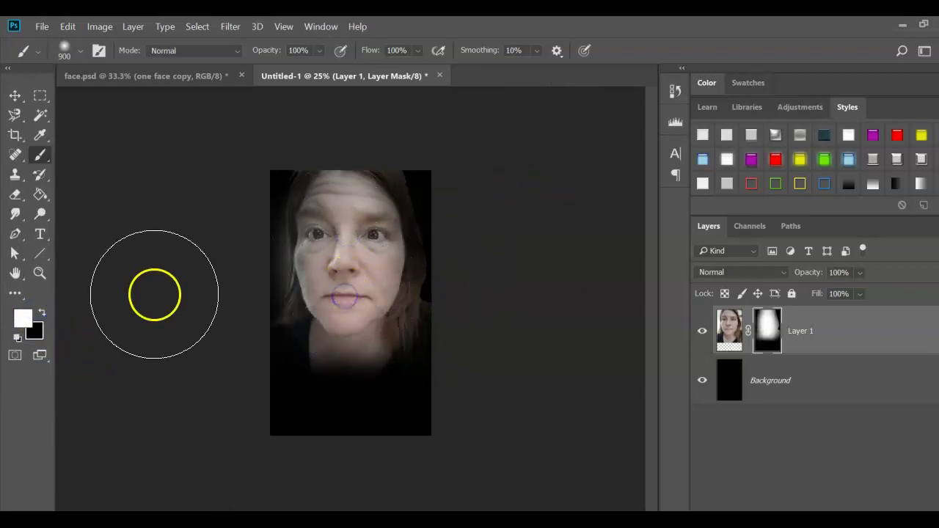
click(41, 313)
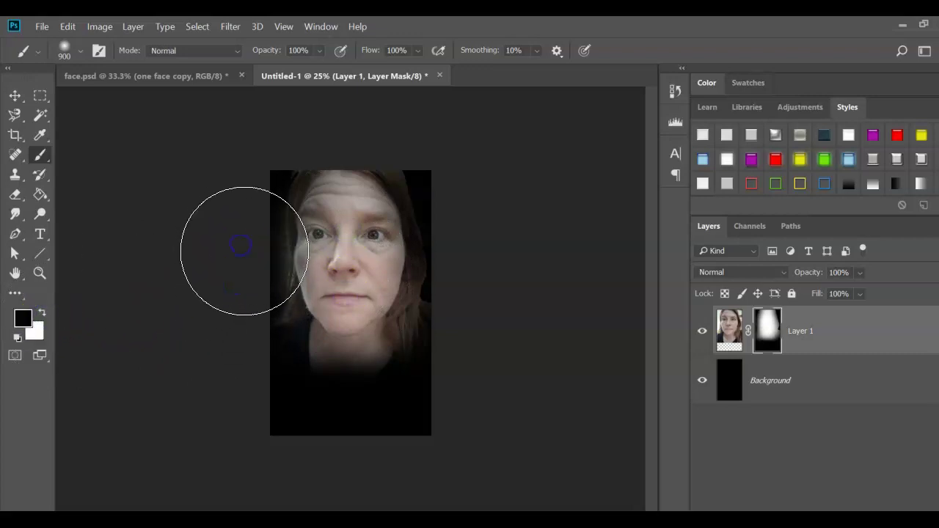
drag(245, 251, 243, 309)
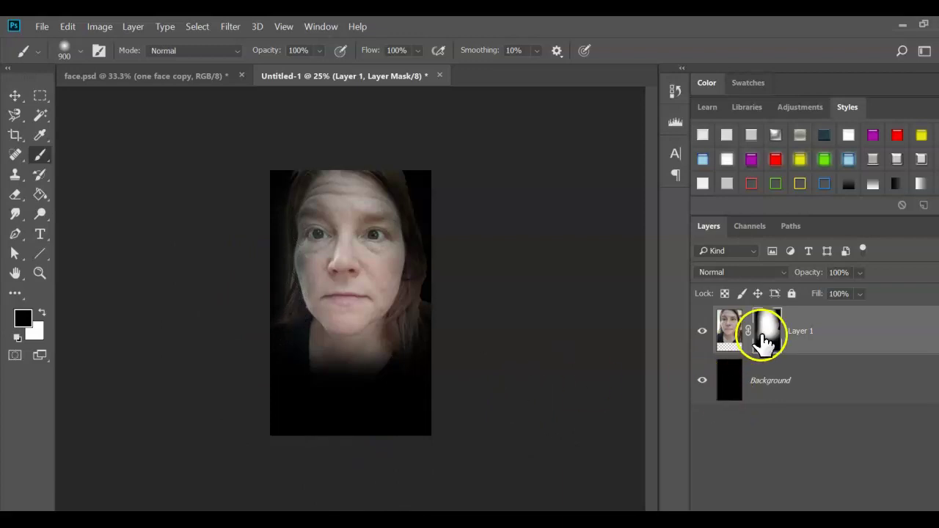
Rename the portrait layer to face and place it inside a new layer group.
double_click(800, 331)
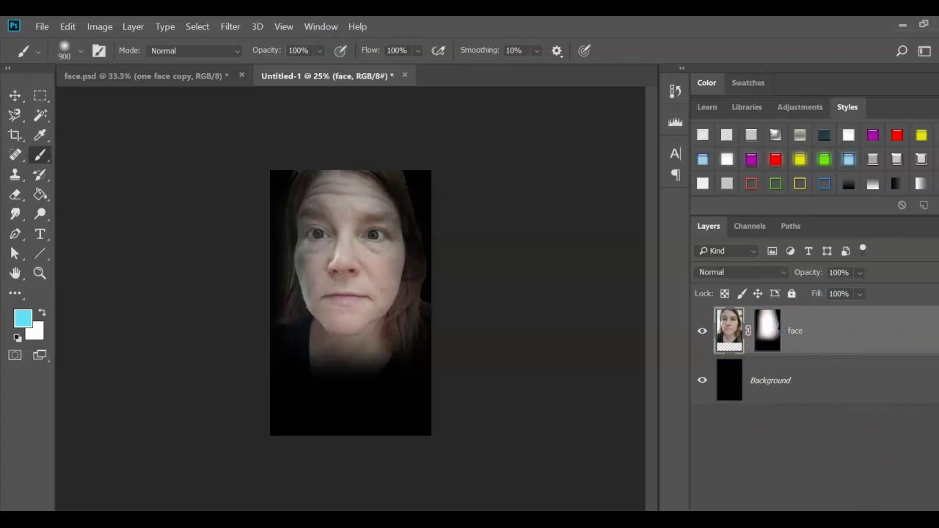
click(844, 520)
drag(811, 350, 811, 319)
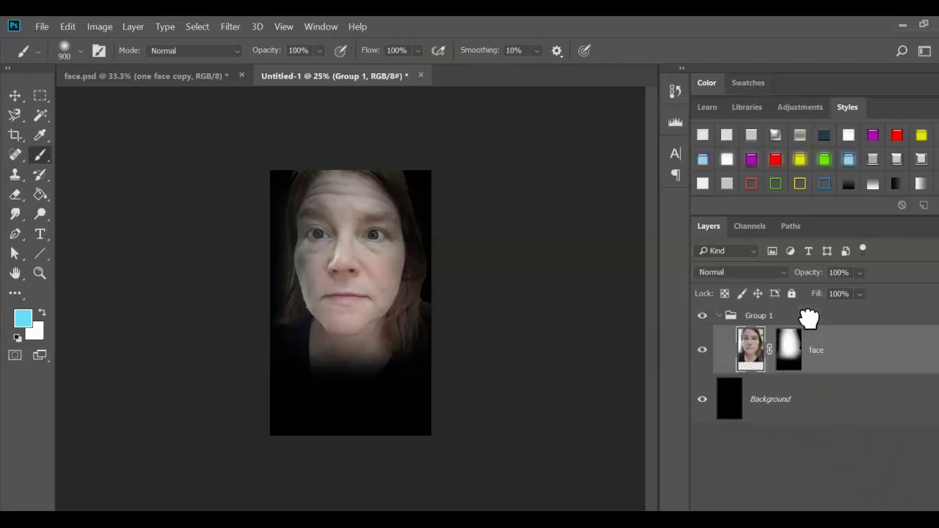
click(754, 320)
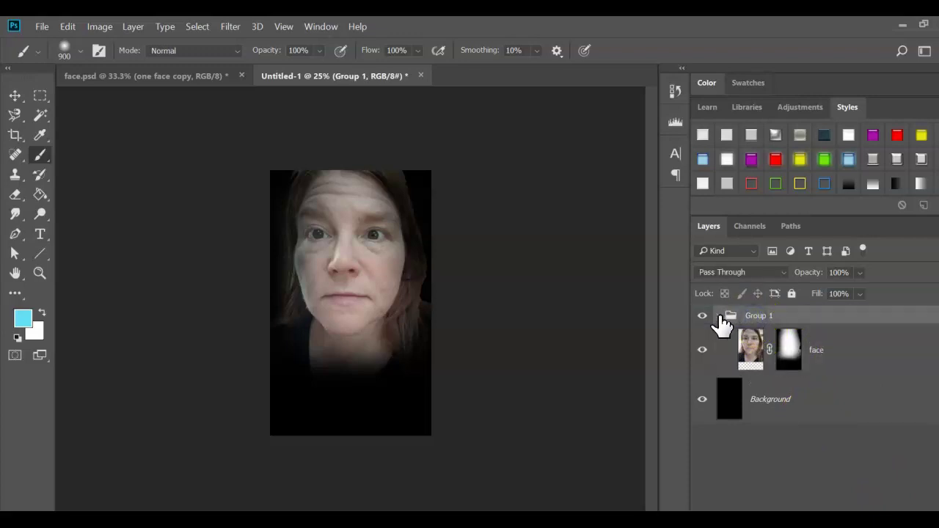
click(720, 315)
click(720, 316)
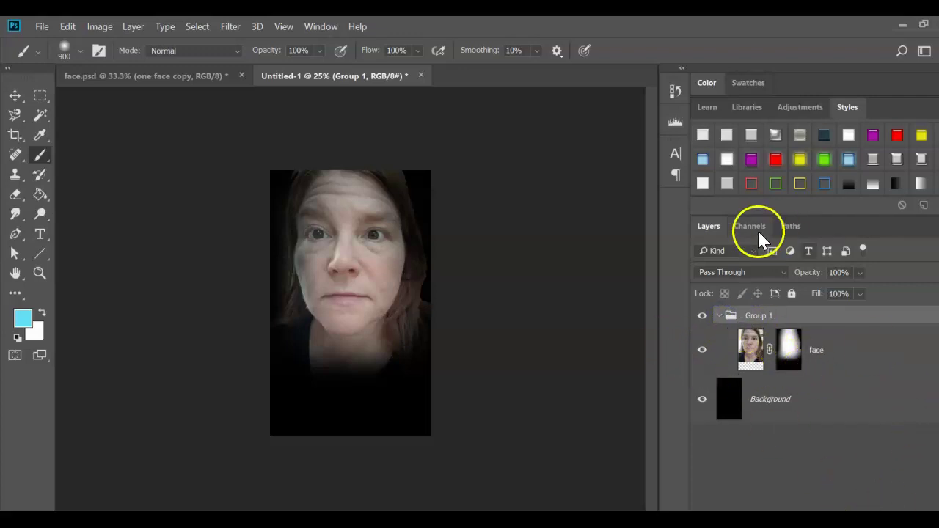
Float and lengthen the Layers panel, and add an empty layer beneath face inside Group 1.
drag(715, 227, 523, 119)
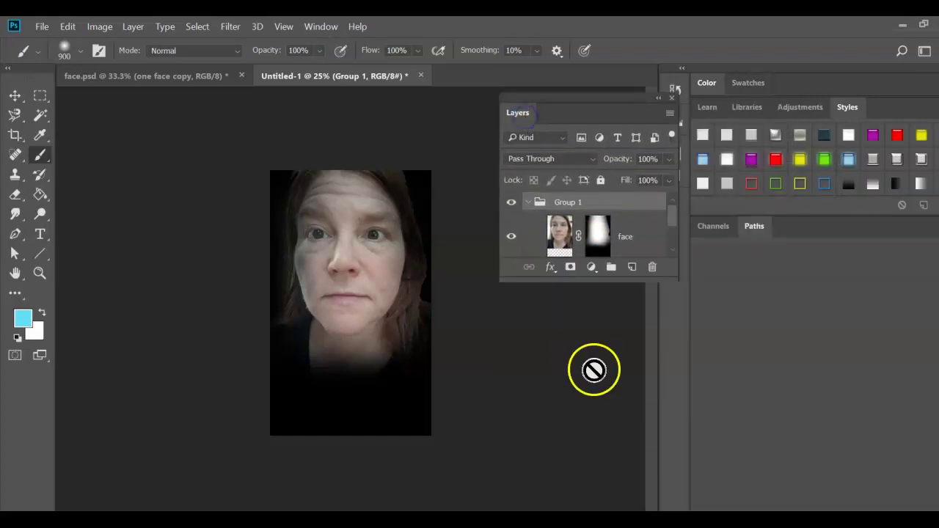
drag(577, 277, 589, 432)
click(627, 245)
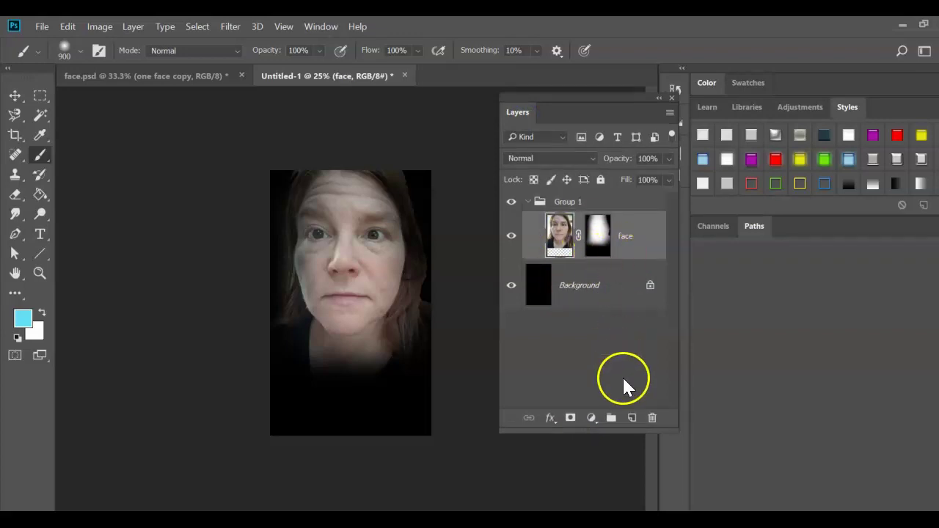
click(632, 418)
drag(594, 240, 589, 301)
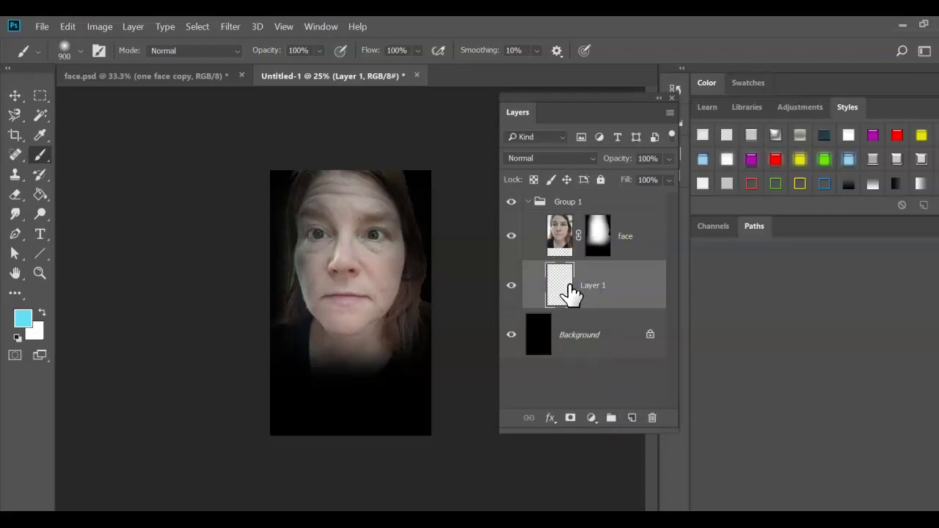
Show the one face copy group in face.psd to examine the finished poster's side coloring, and return to Untitled-1.
click(172, 76)
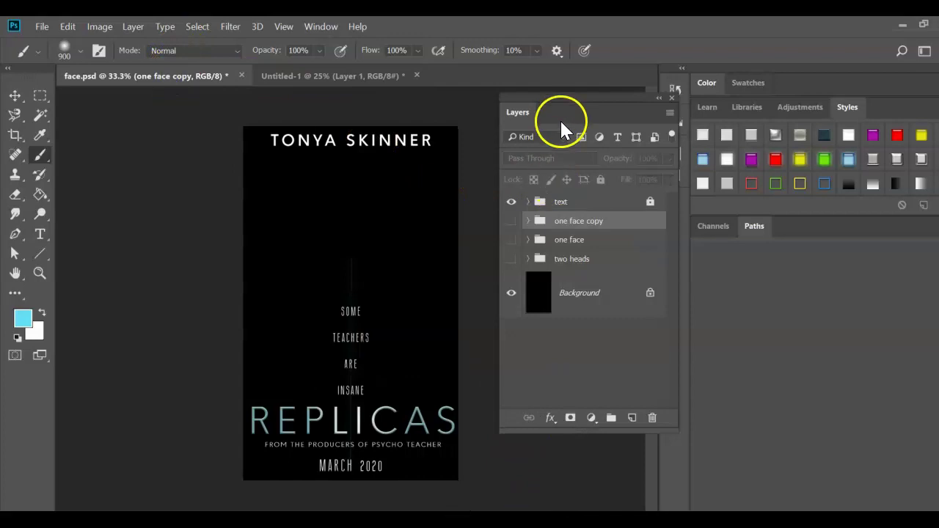
click(512, 221)
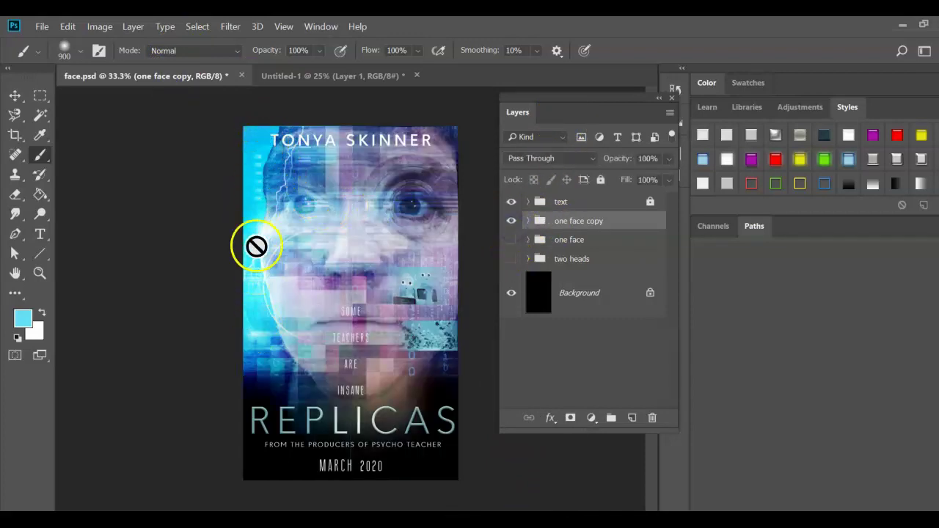
click(321, 73)
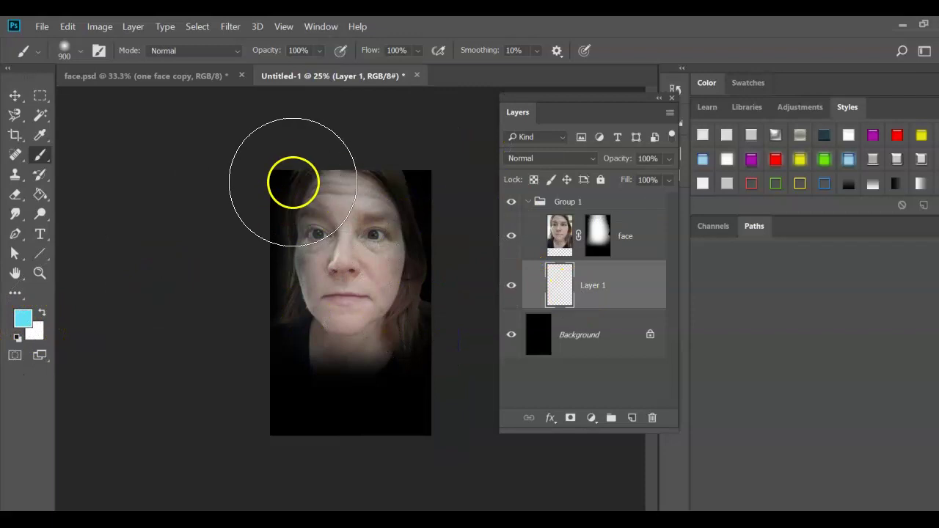
Paint a soft cyan glow down the left side of the poster on the empty layer and compare it with face.psd.
click(294, 182)
click(287, 244)
click(280, 316)
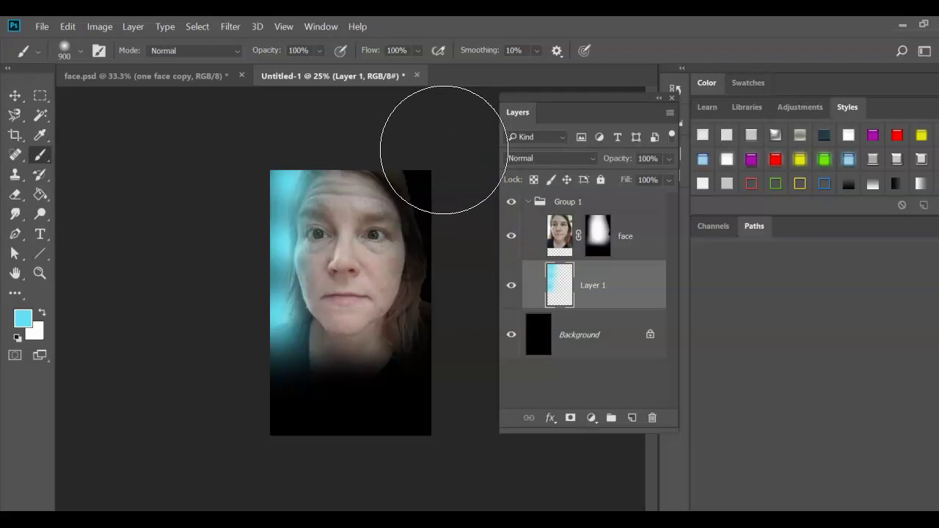
click(198, 78)
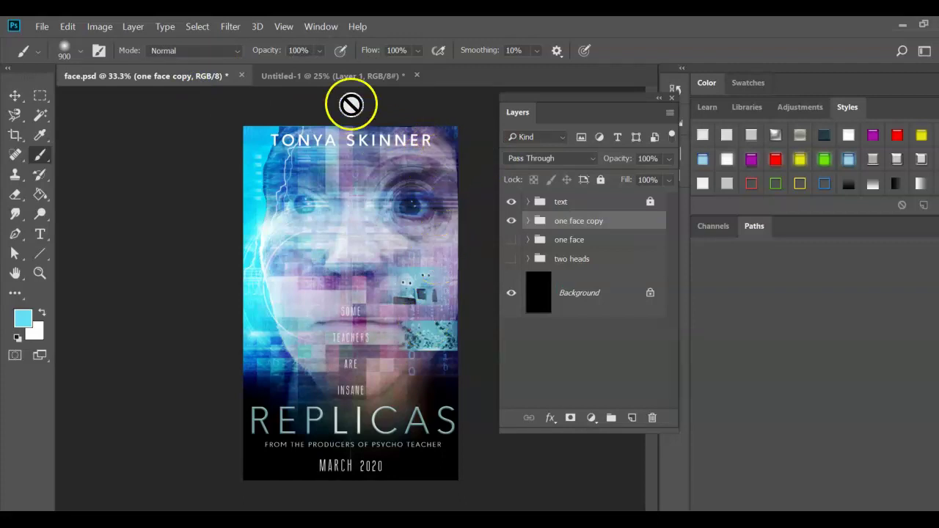
Open the recent files androidtech.png and glitch.jpg, accepting the pixel aspect ratio notice.
click(287, 78)
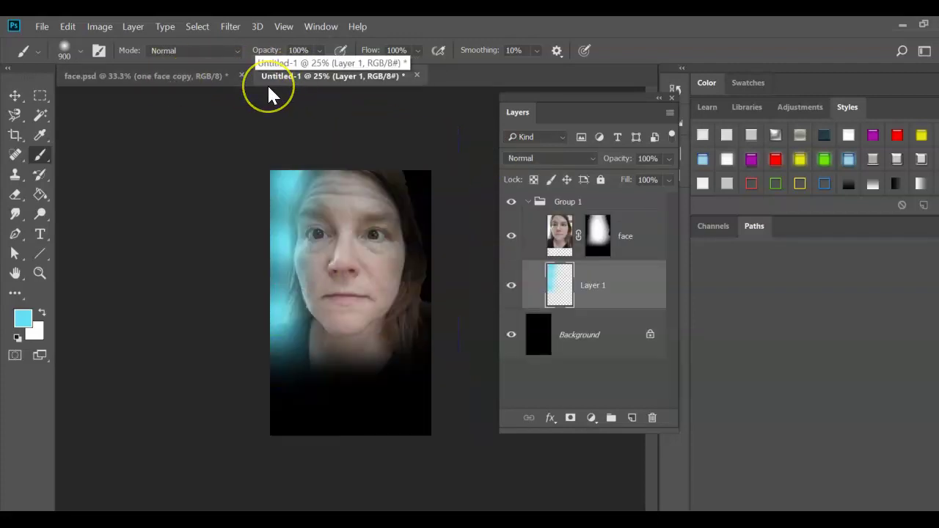
click(43, 28)
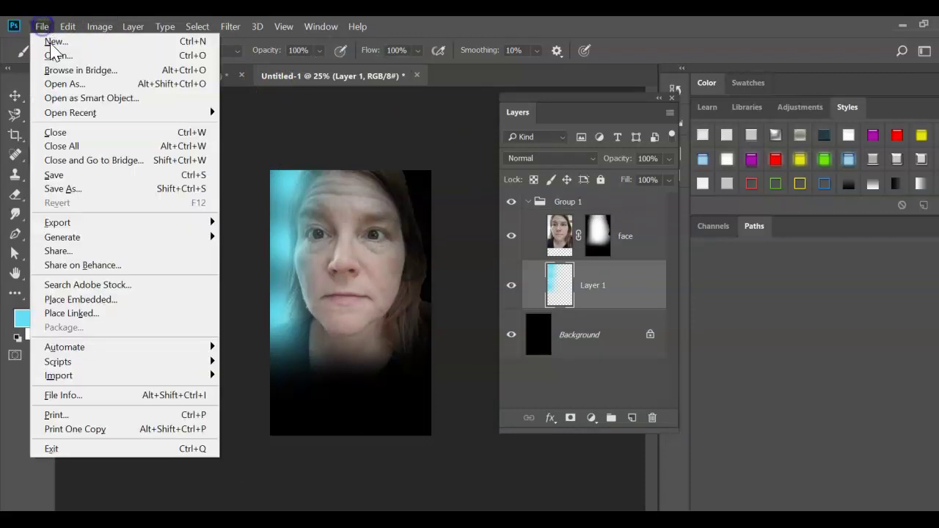
mouse_move(81, 113)
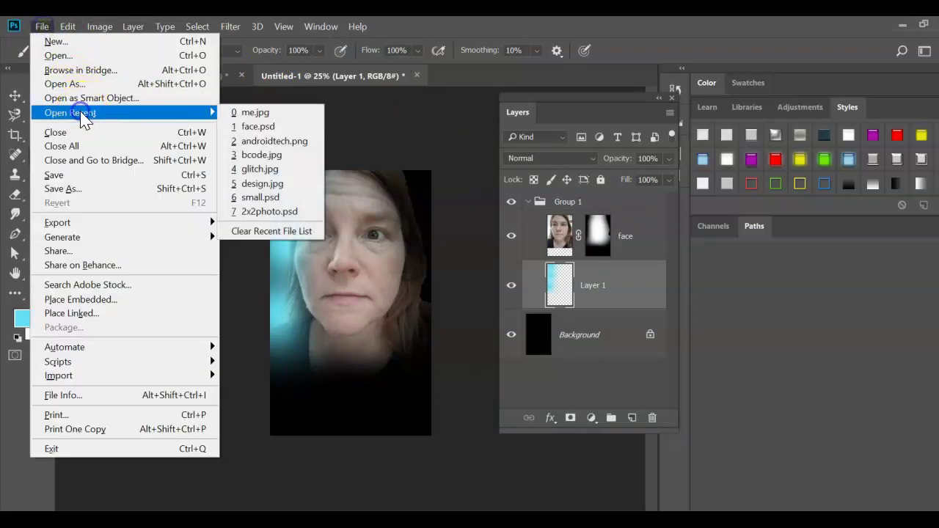
click(283, 141)
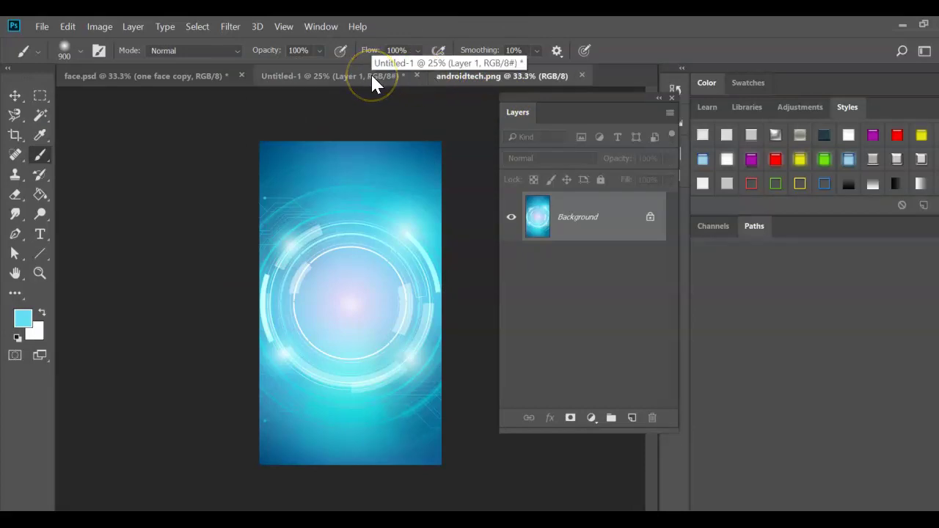
click(40, 27)
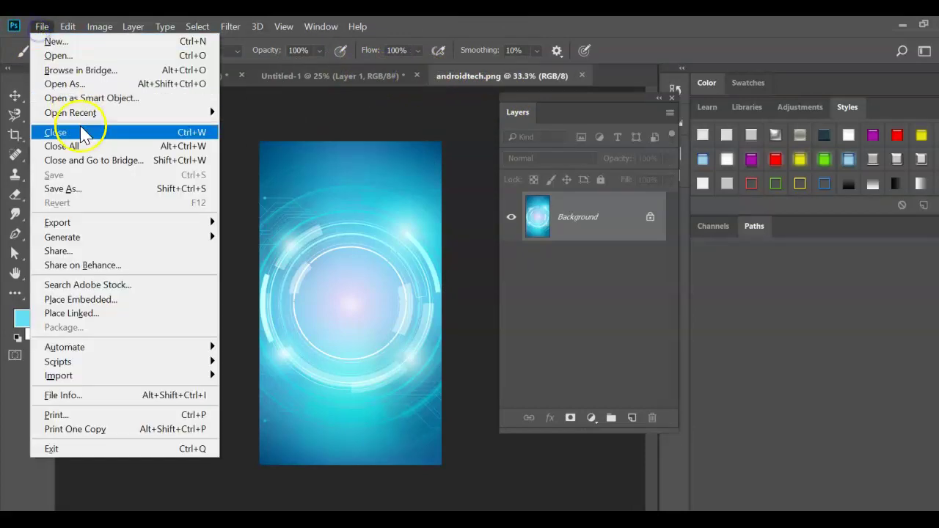
click(231, 170)
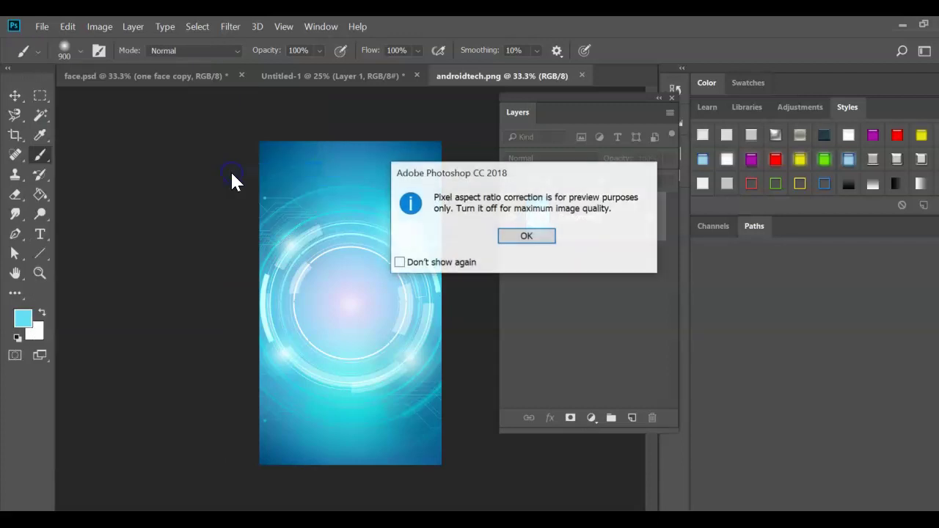
click(526, 237)
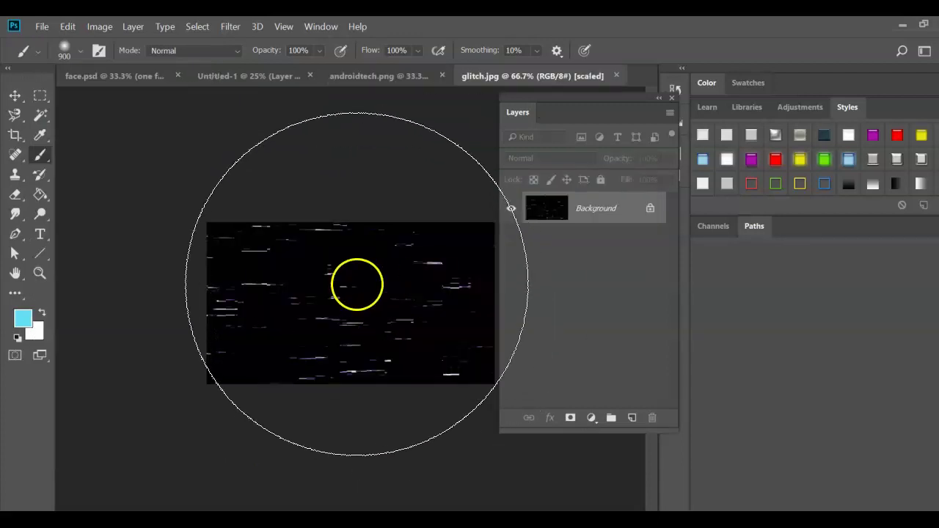
Marquee-select the left half of glitch.jpg and float its window beside the other documents.
click(41, 97)
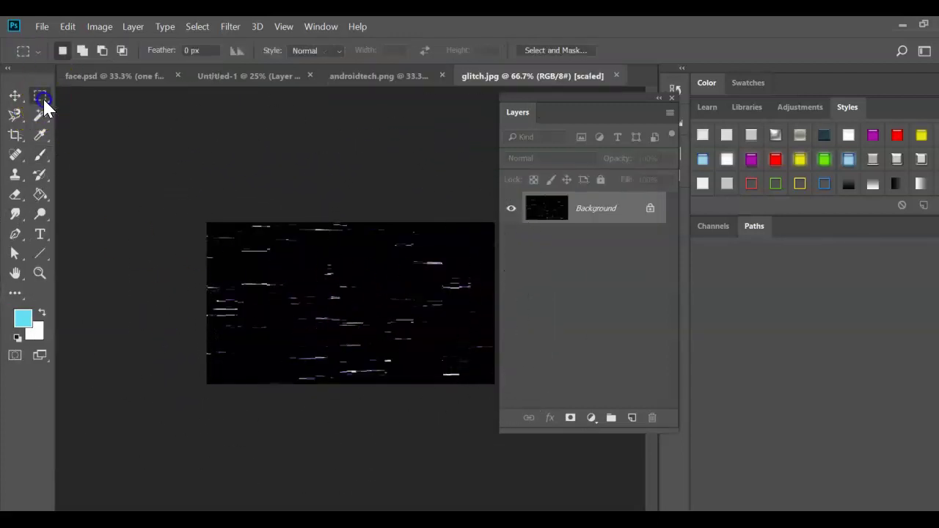
drag(209, 224, 361, 379)
drag(504, 72, 583, 156)
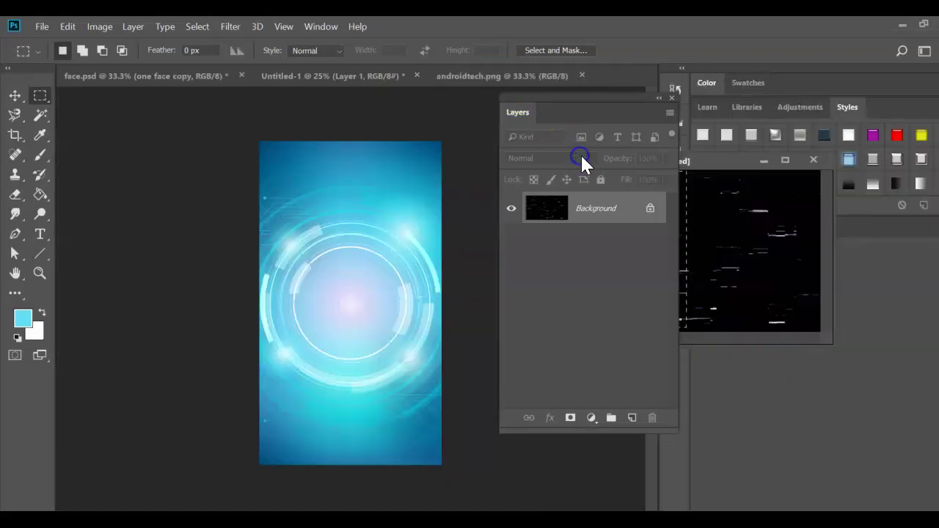
Copy the glitch image from glitch.jpg into the Untitled-1 poster with the Move tool.
click(273, 77)
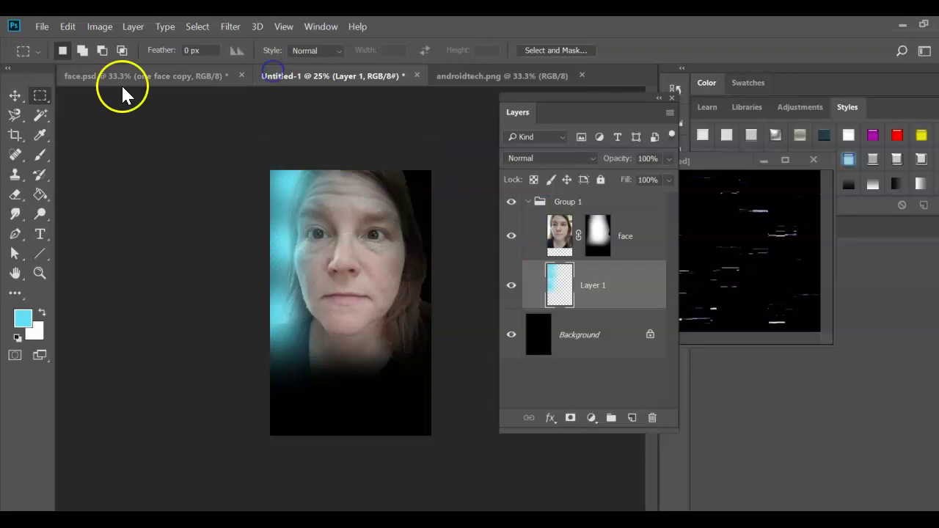
click(16, 96)
drag(704, 254, 400, 292)
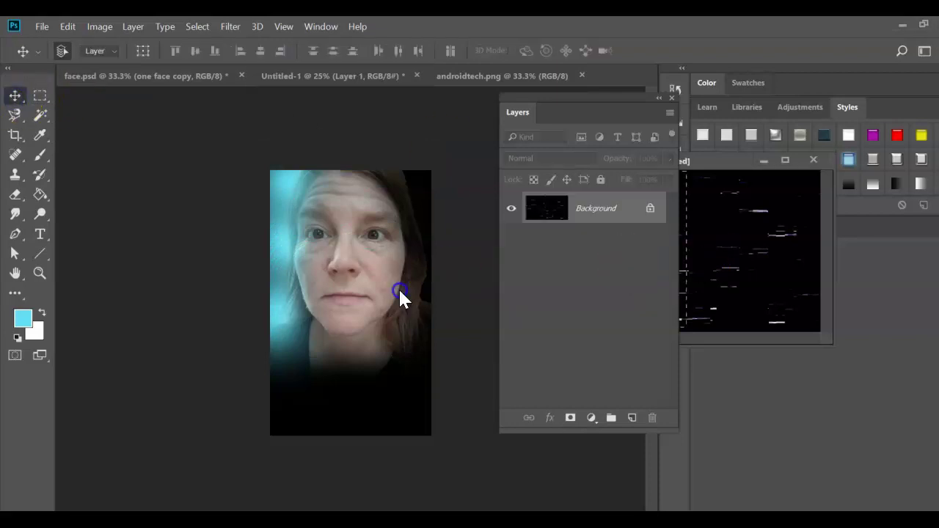
drag(734, 261, 347, 262)
key(ctrl+z)
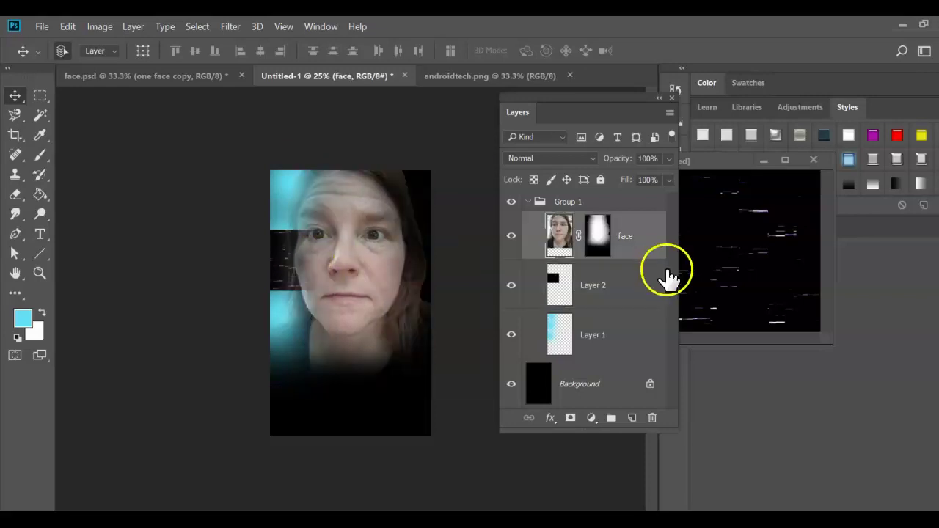
Lock the face layer, then place the glitch layer above it and position it over the portrait's left and middle.
click(602, 180)
click(626, 297)
double_click(625, 297)
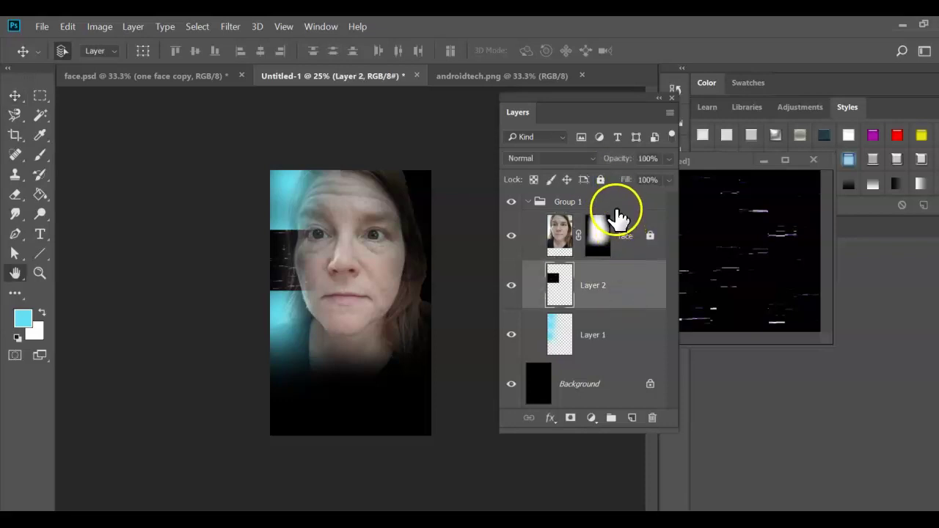
click(909, 129)
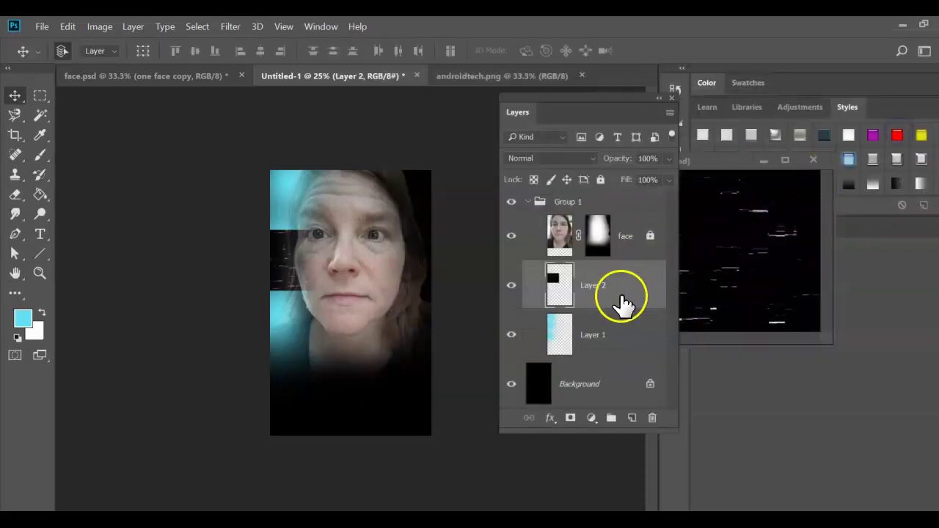
drag(621, 300, 602, 238)
drag(315, 262, 346, 269)
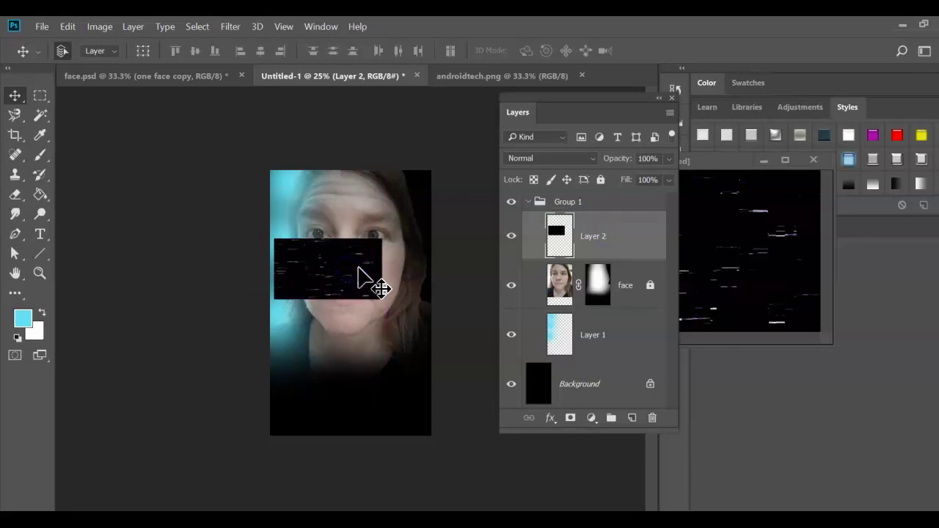
Rotate the glitch layer about 104° and enlarge it to about 10.1 x 6.3 in over the poster's upper left.
key(ctrl+t)
drag(389, 220, 368, 364)
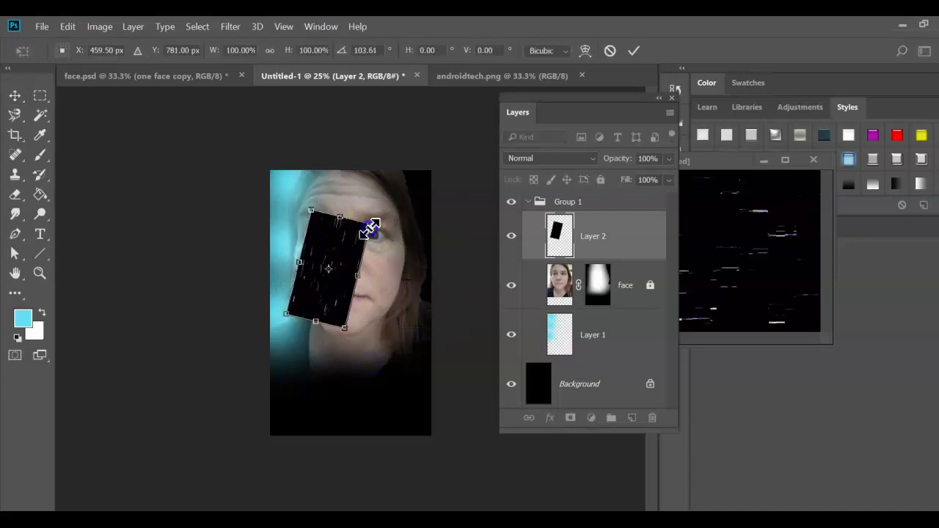
drag(369, 230, 399, 181)
drag(361, 218, 304, 185)
drag(311, 314, 341, 353)
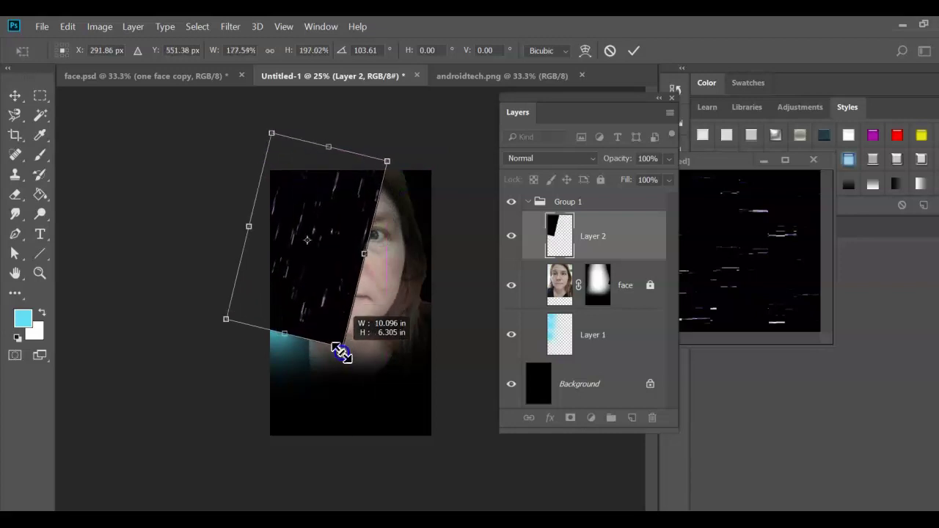
click(631, 51)
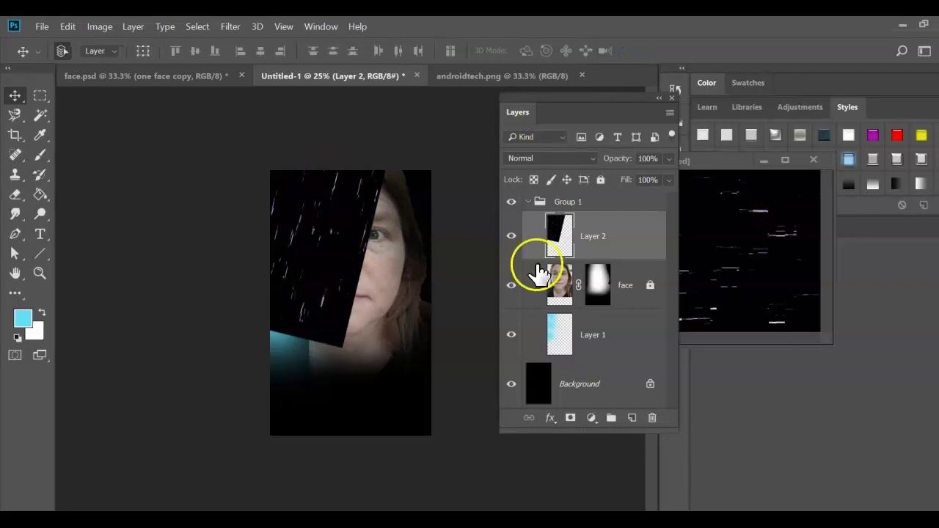
Set the glitch layer's blend mode to Screen.
drag(615, 163, 570, 140)
click(523, 160)
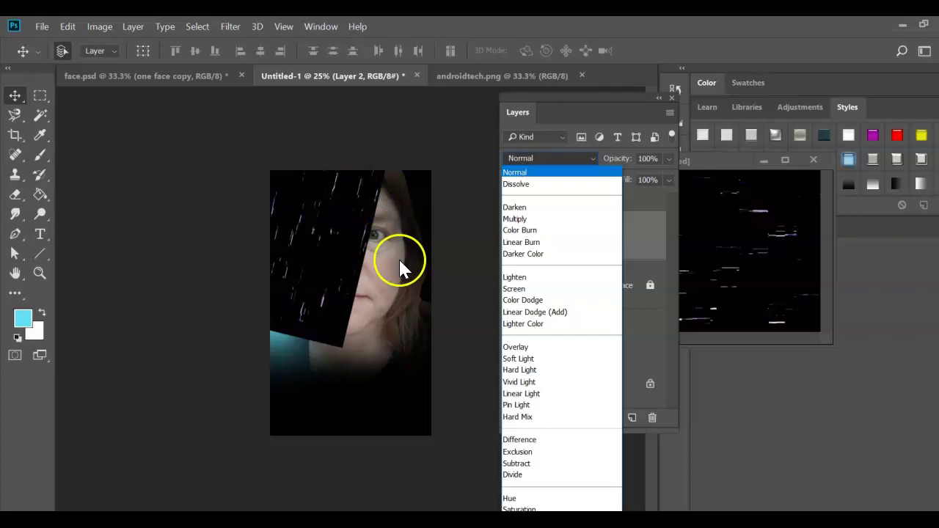
click(521, 290)
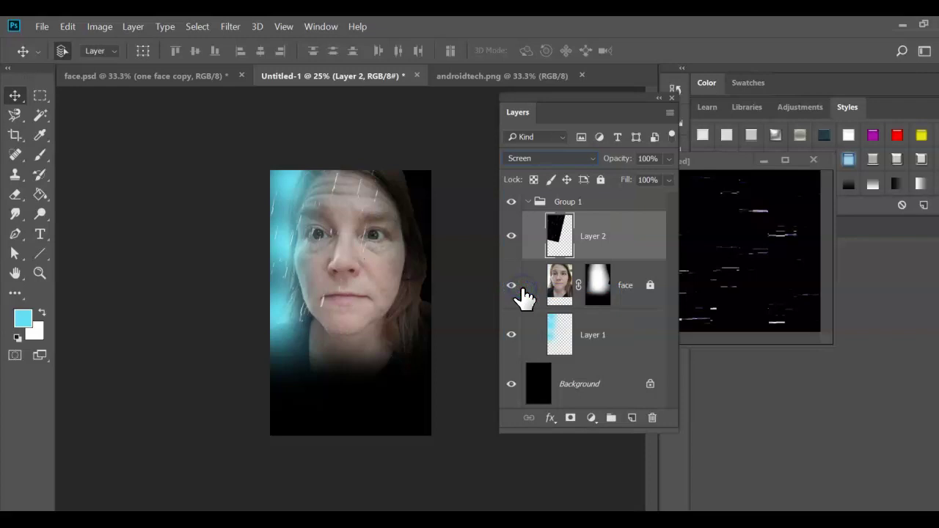
click(528, 154)
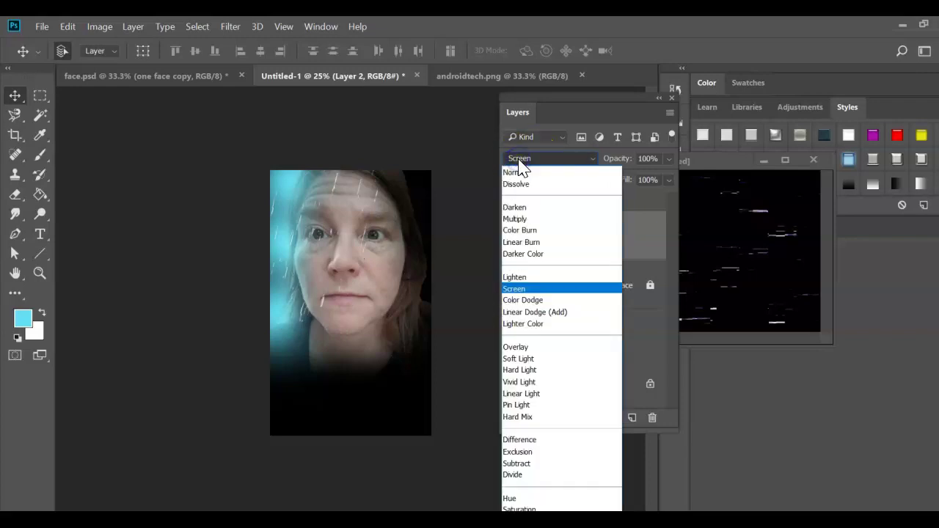
click(518, 157)
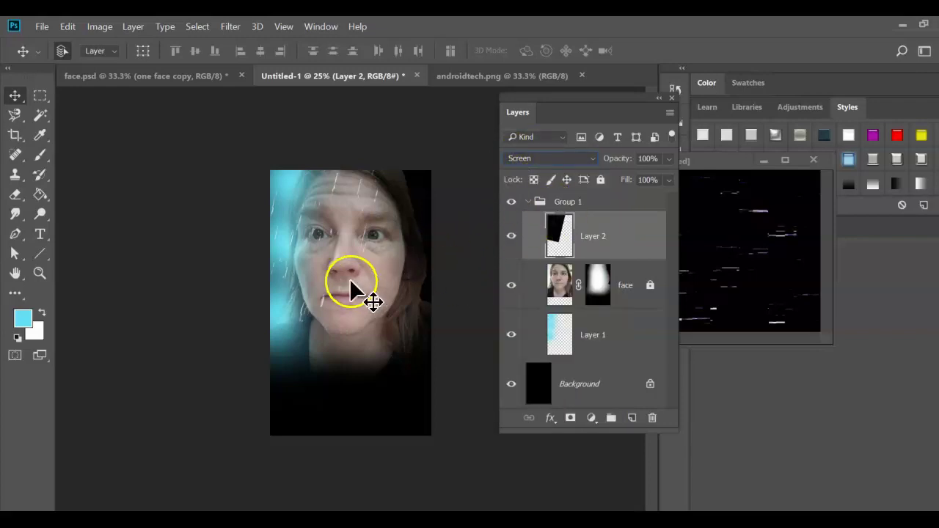
click(543, 158)
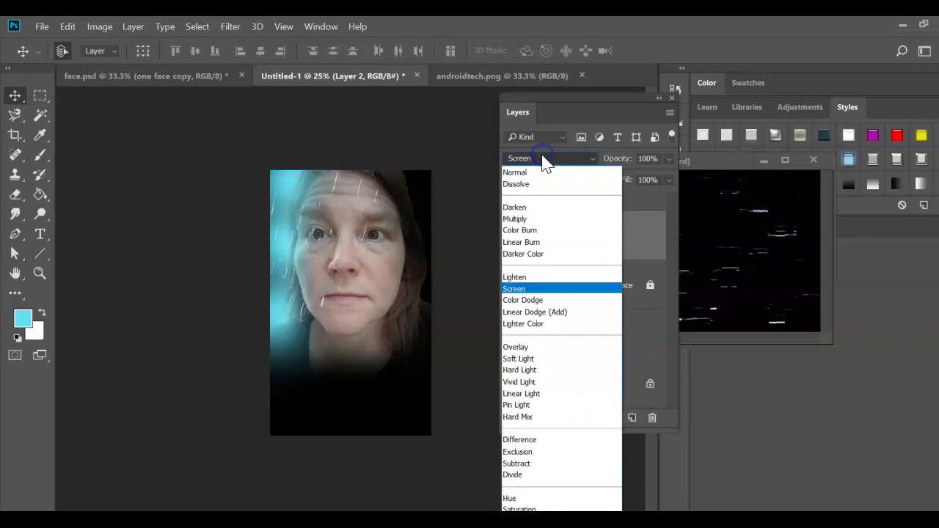
click(543, 158)
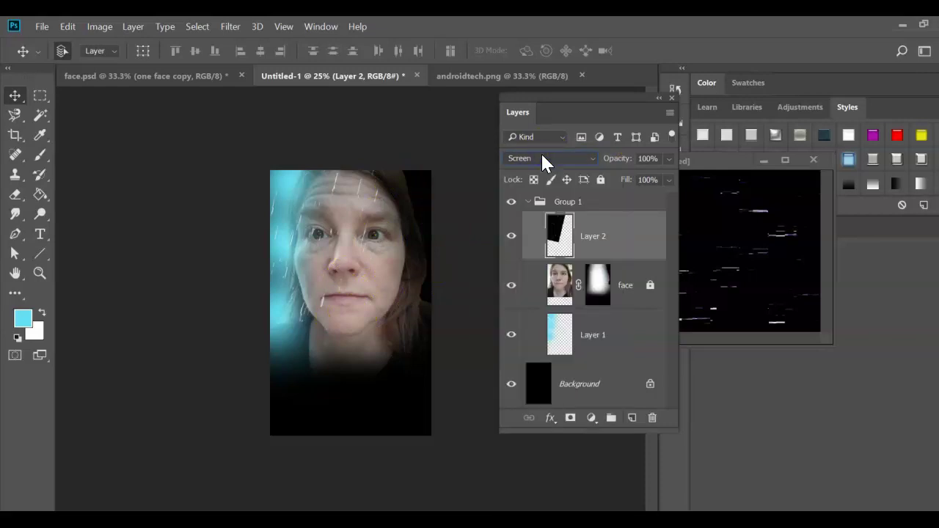
click(542, 157)
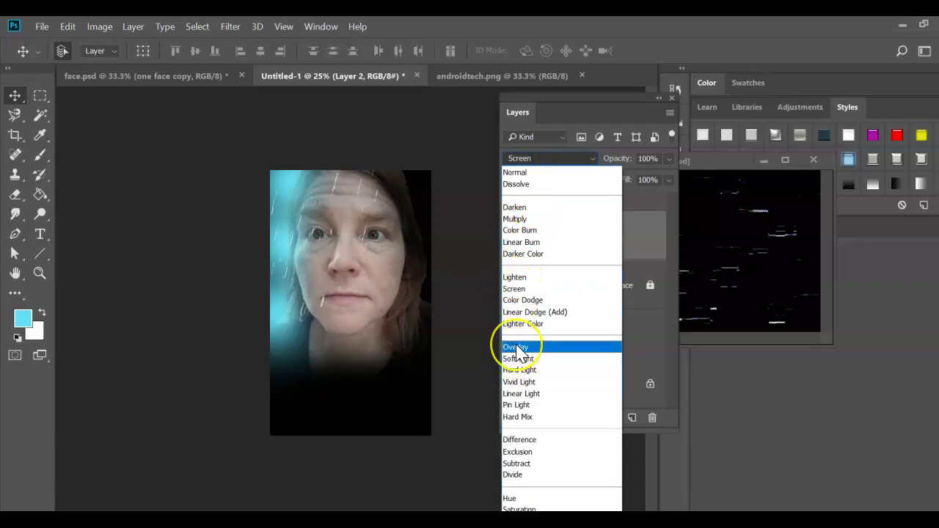
click(574, 117)
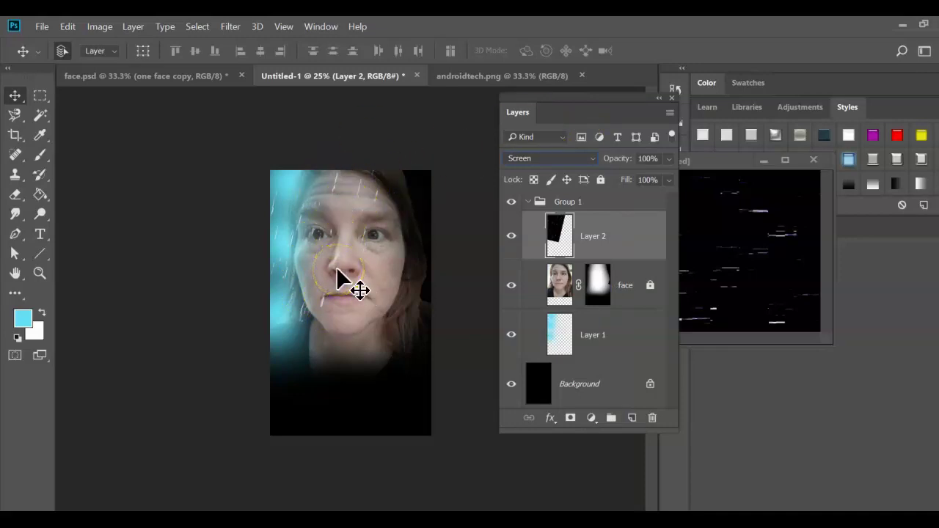
Float androidtech.png, copy its circle graphic into Untitled-1 as a new layer, and dock its window again.
click(468, 76)
drag(467, 76, 387, 154)
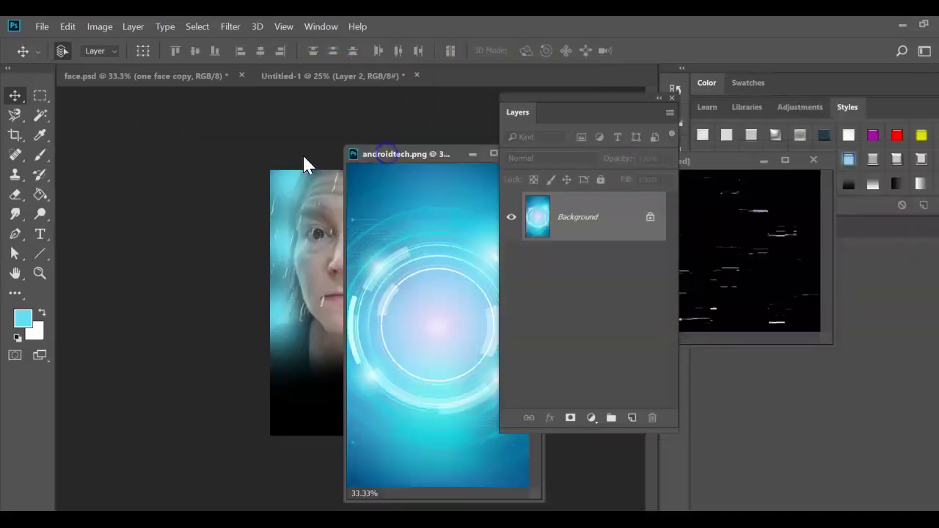
drag(403, 272, 247, 251)
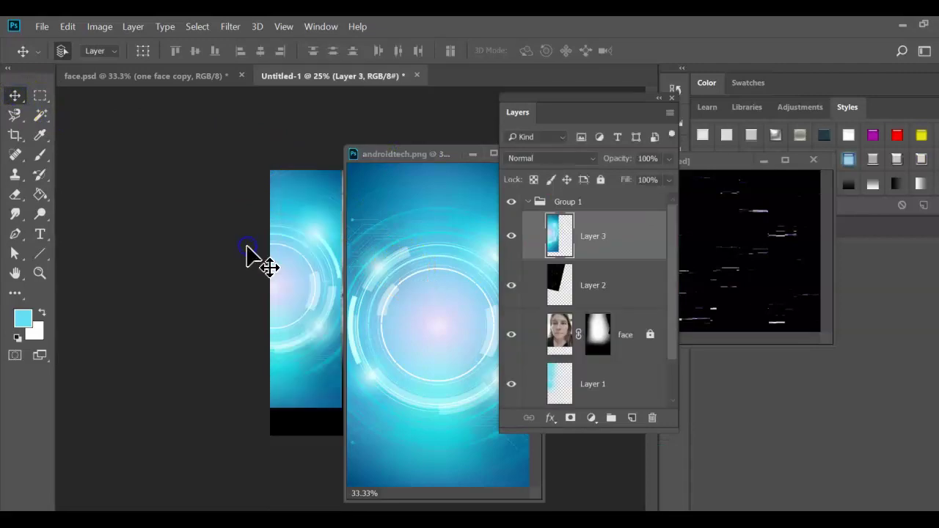
drag(403, 160, 457, 66)
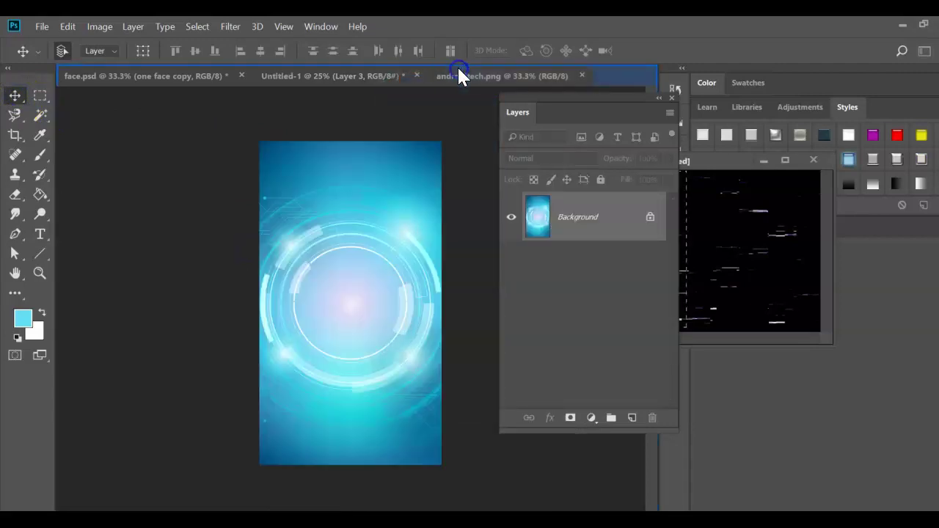
Check face.psd for reference, then center the circle graphic over the portrait in Untitled-1 and set its blend mode to Overlay.
click(184, 76)
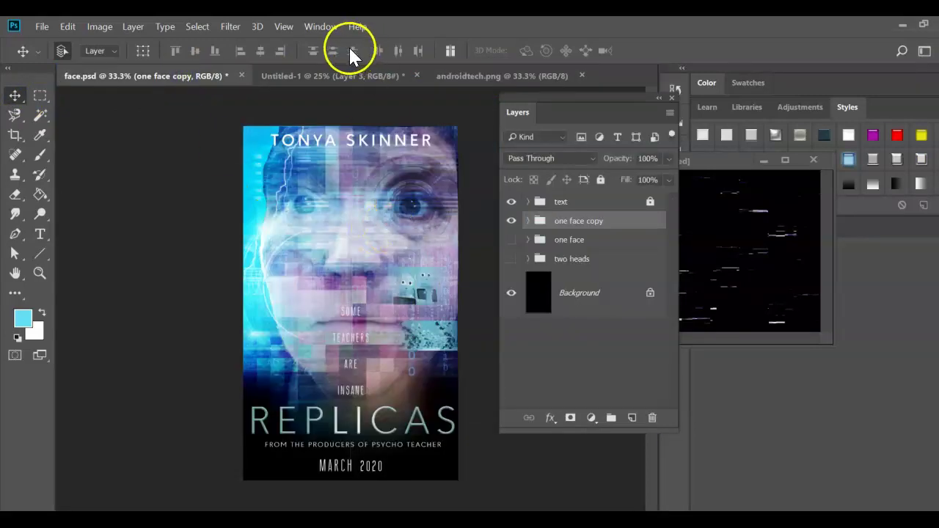
click(334, 76)
drag(300, 251, 383, 235)
click(529, 161)
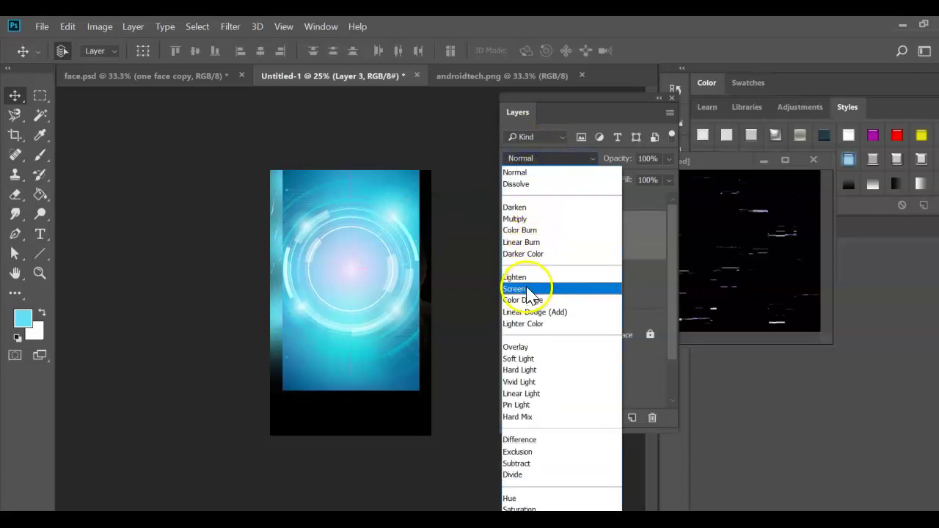
click(525, 346)
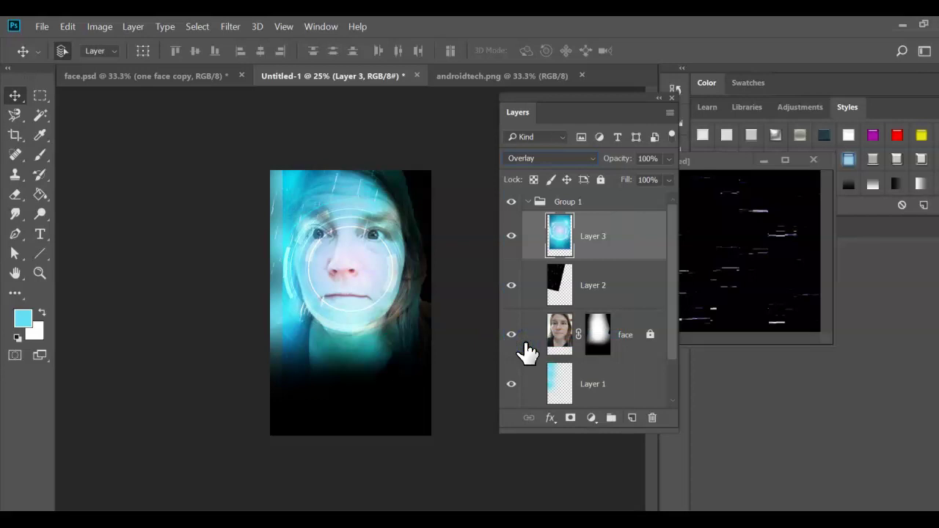
Scale the circle graphic to about 67% and center its rings on the eye at the portrait's left.
drag(373, 270, 333, 229)
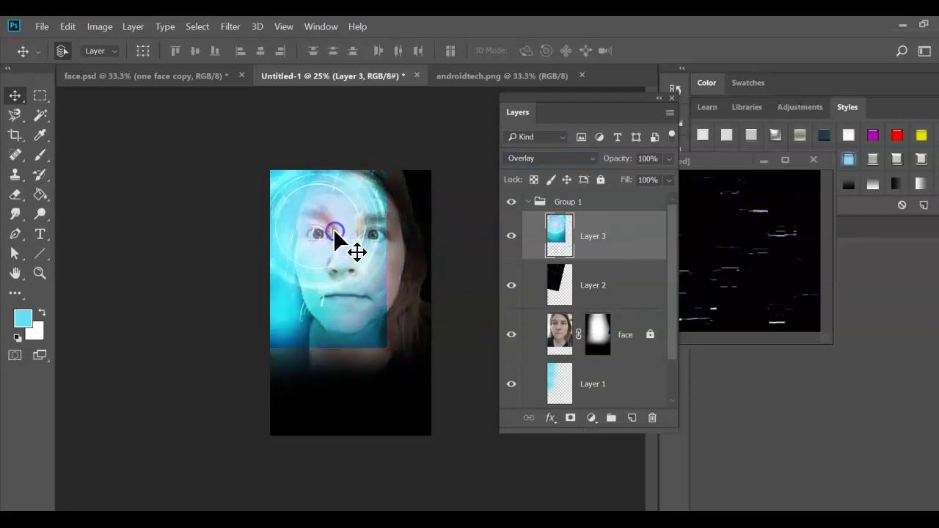
key(ctrl+t)
drag(383, 347, 320, 273)
drag(301, 222, 326, 258)
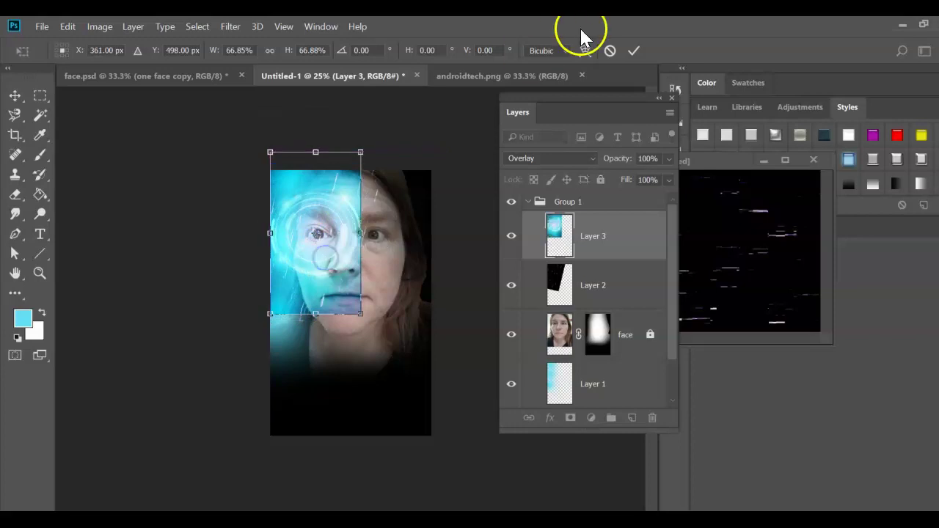
click(633, 52)
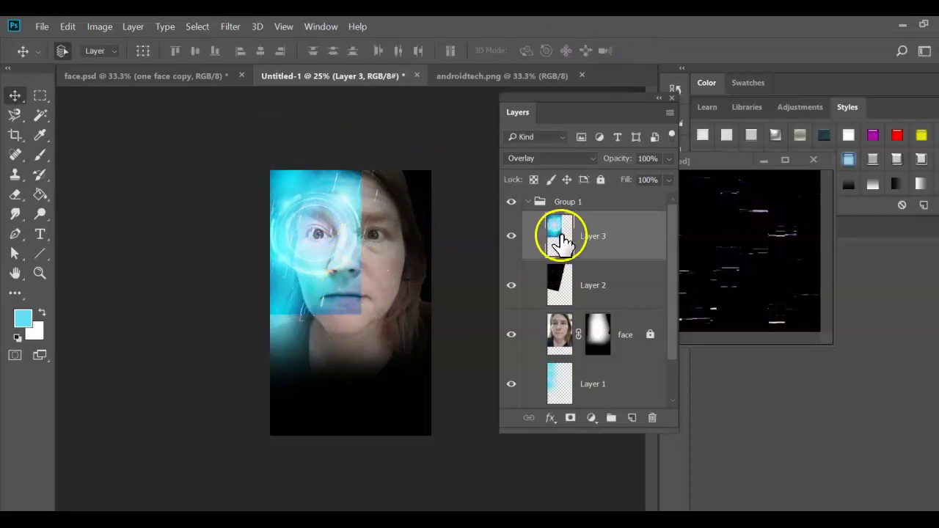
Add a layer mask to the circle graphic layer and brush black over its hard right and bottom edges to blend it into the portrait.
click(571, 418)
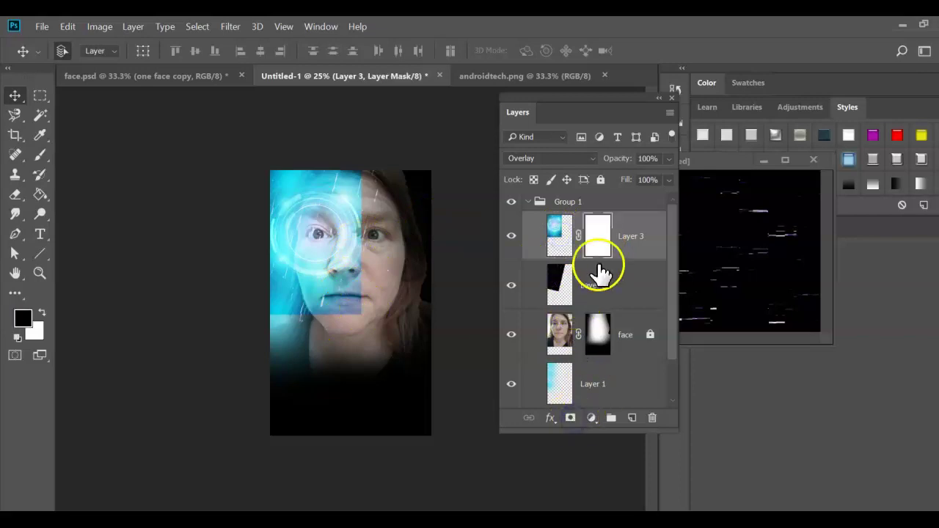
click(44, 160)
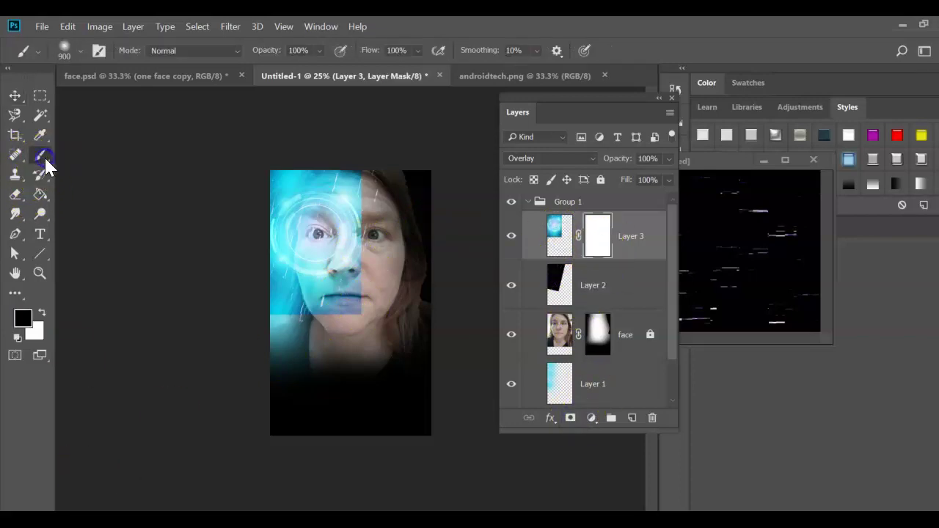
click(394, 180)
click(393, 180)
mouse_move(390, 228)
mouse_down()
mouse_move(392, 366)
mouse_move(276, 365)
mouse_move(335, 358)
mouse_move(284, 353)
mouse_move(417, 324)
mouse_move(417, 171)
mouse_move(383, 158)
mouse_move(409, 201)
mouse_move(409, 326)
mouse_move(343, 406)
mouse_move(409, 438)
mouse_move(242, 373)
mouse_move(301, 376)
mouse_up()
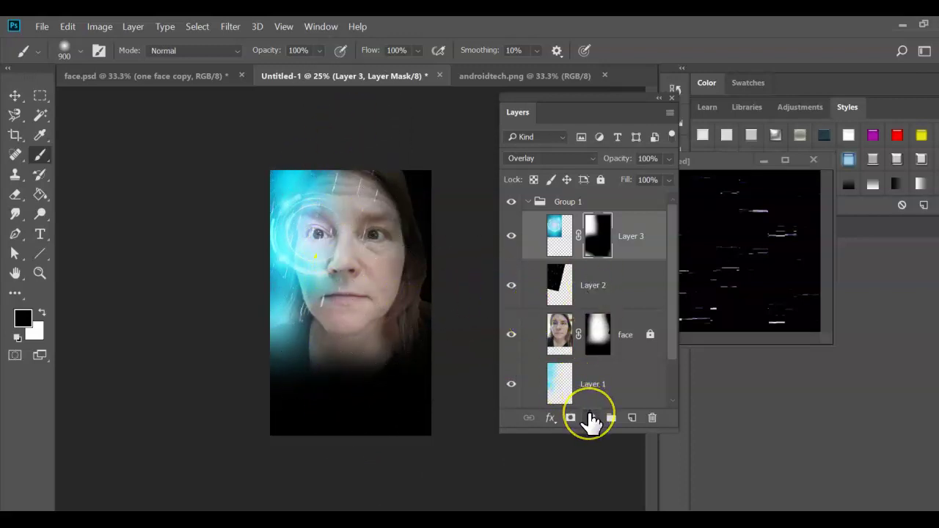
Check face.psd for reference, then add a Levels adjustment in Untitled-1 directly above the face layer and clip it to that layer.
click(198, 73)
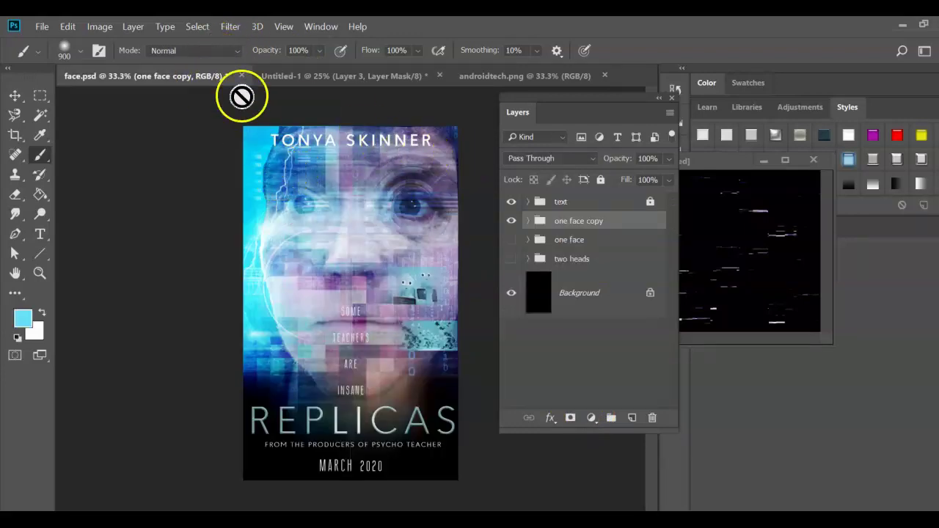
click(390, 71)
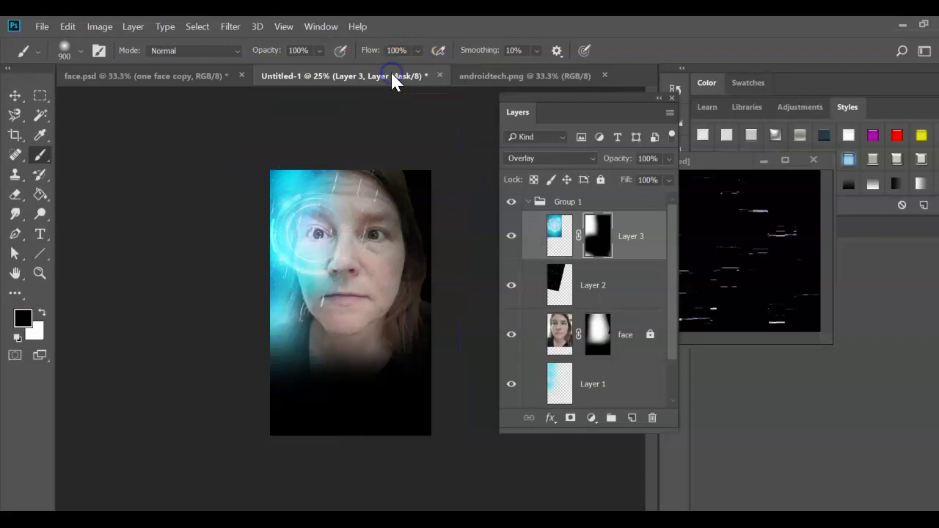
click(593, 418)
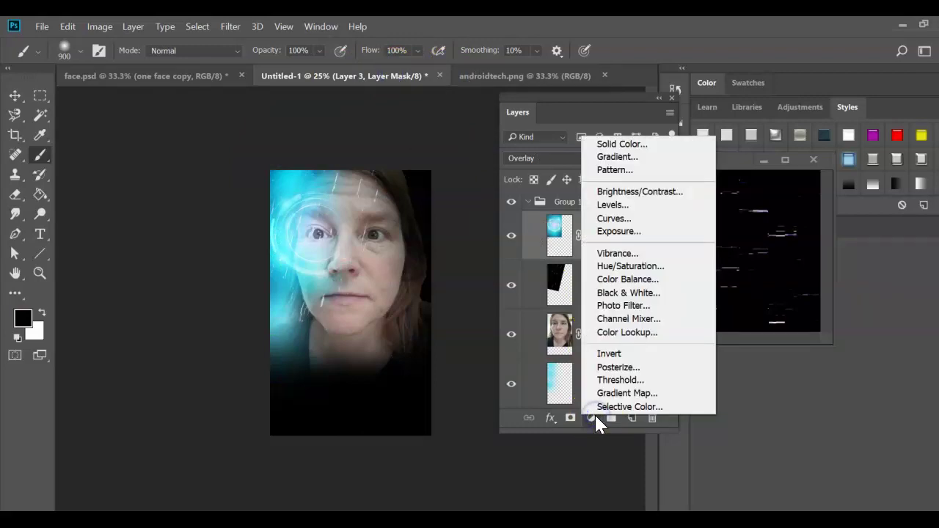
click(619, 205)
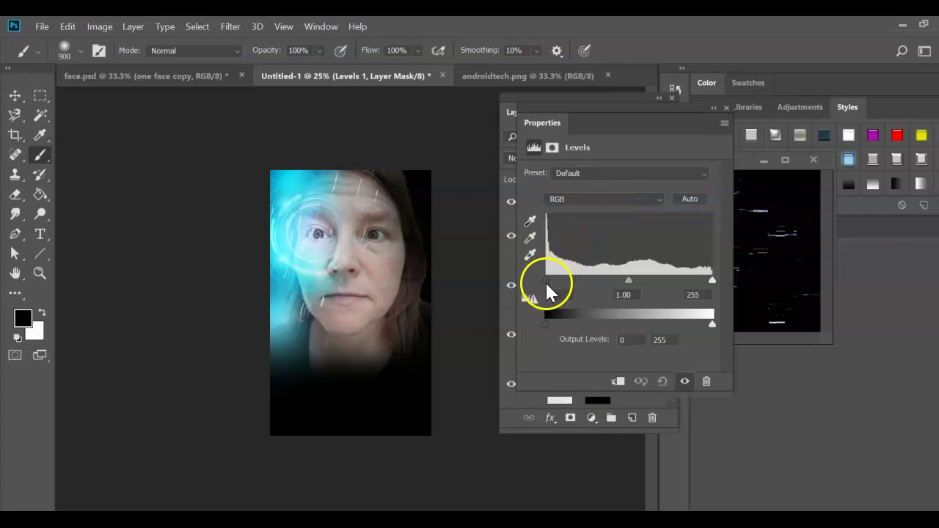
drag(646, 131, 755, 158)
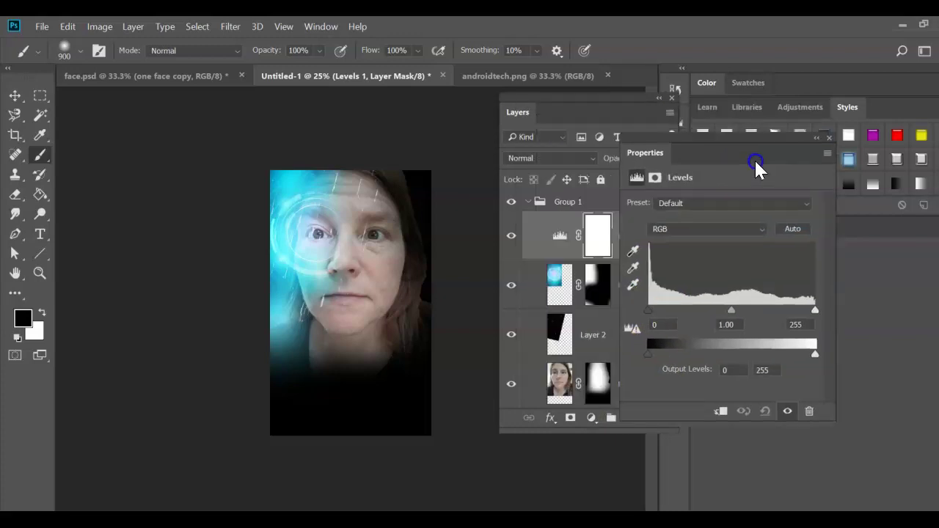
drag(598, 237, 545, 352)
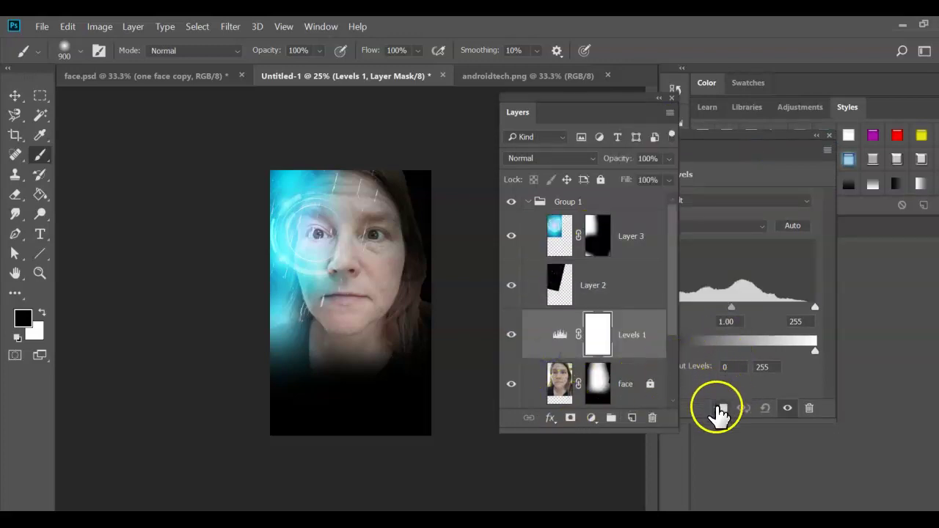
click(720, 410)
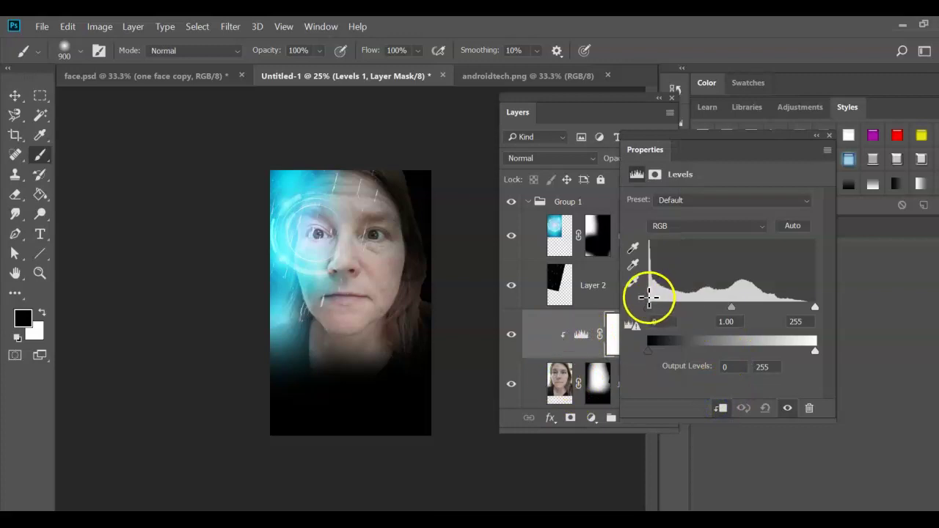
Darken the face with the Levels adjustment by setting the black input to 82 and the midtones to 0.60.
drag(647, 310, 700, 324)
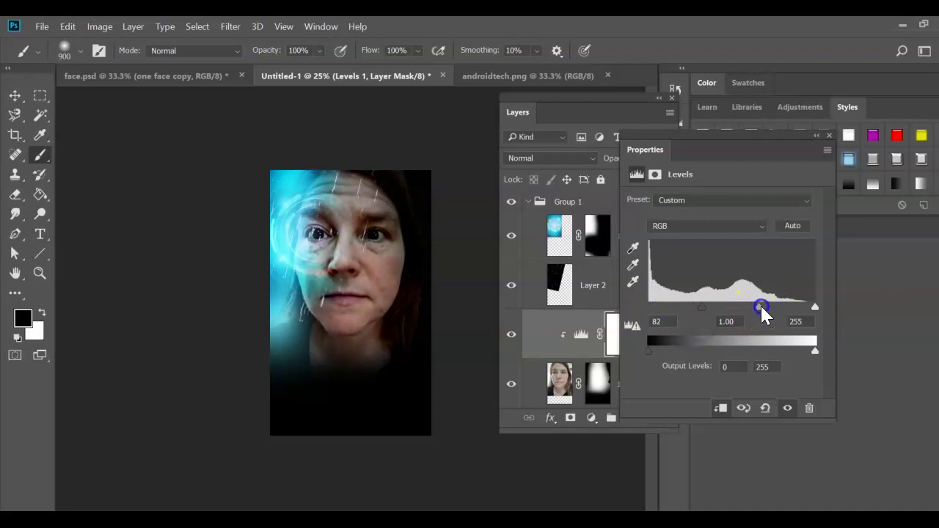
drag(763, 312, 778, 311)
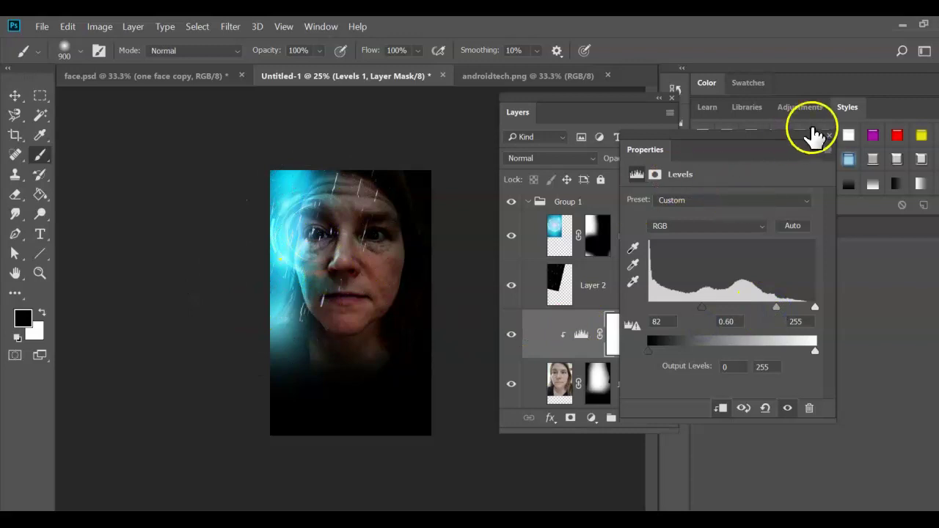
click(830, 136)
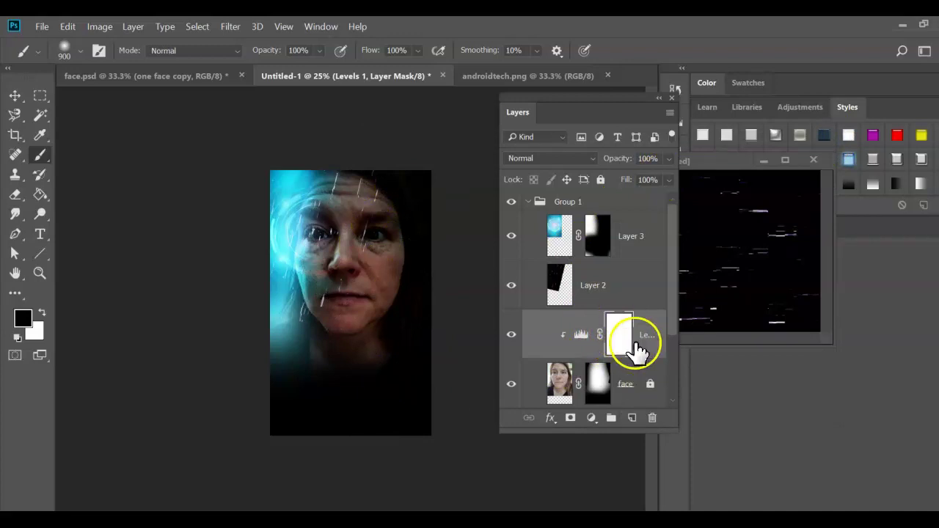
Paint black on the Levels mask down the portrait's right side to remove the darkening from that half of the face.
drag(422, 195, 399, 317)
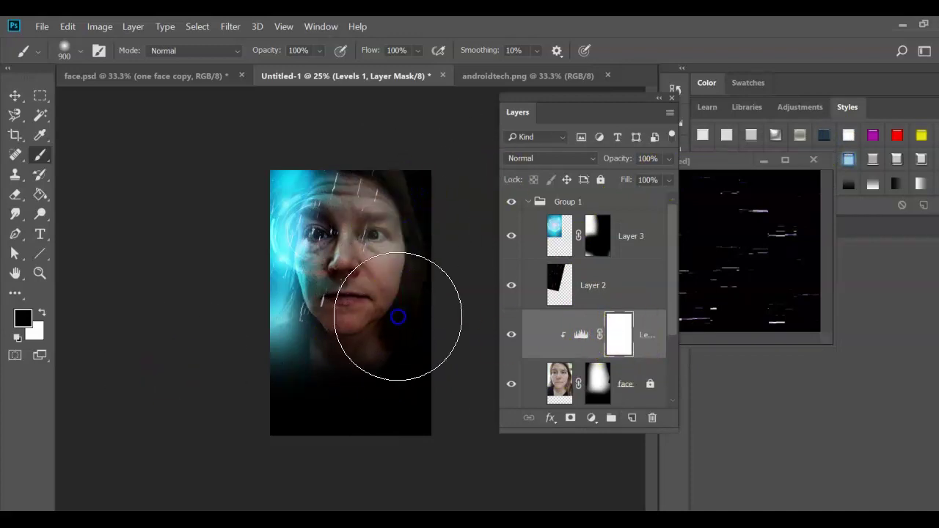
drag(428, 149, 427, 264)
mouse_move(437, 187)
mouse_down()
mouse_move(404, 337)
mouse_move(362, 425)
mouse_move(432, 259)
mouse_move(432, 195)
mouse_move(415, 322)
mouse_move(417, 420)
mouse_up()
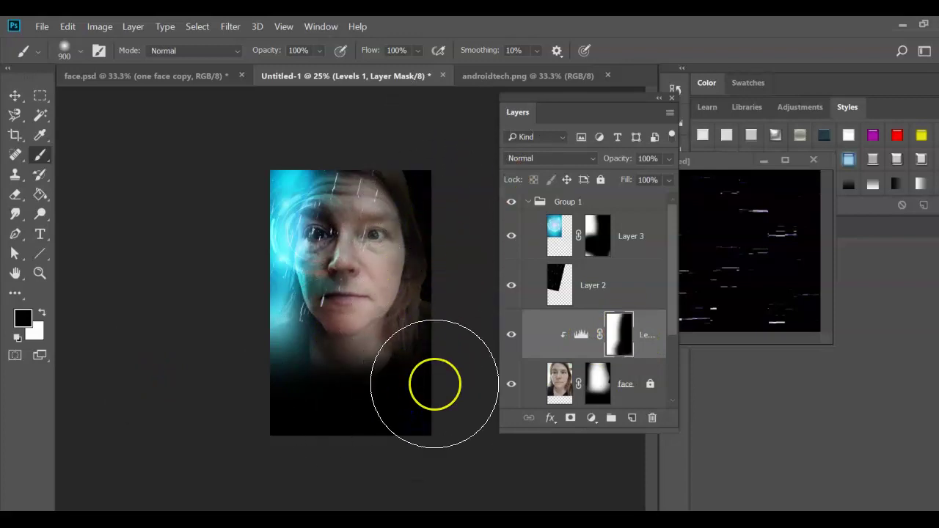
drag(428, 201, 450, 358)
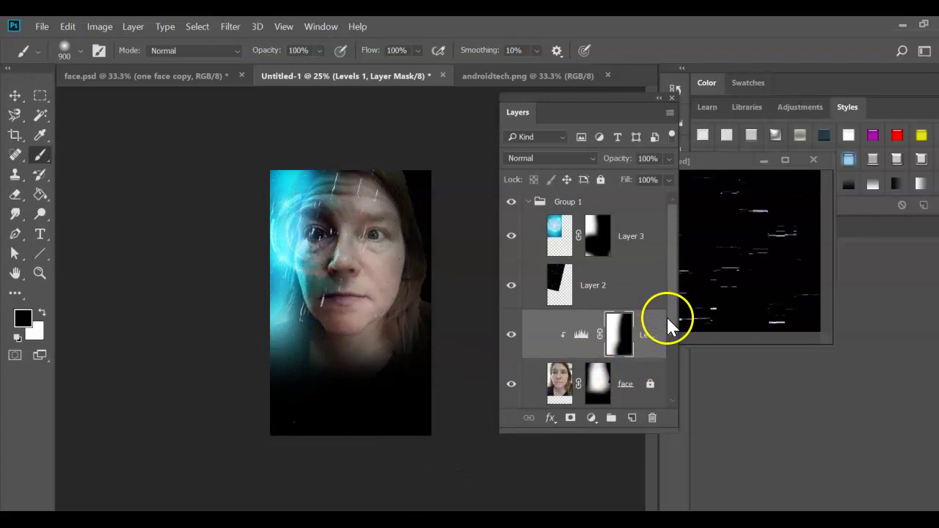
drag(674, 309, 674, 265)
Switch to the Flickr binary search results in Chrome and open the gray photo patterned with small rectangles.
click(556, 491)
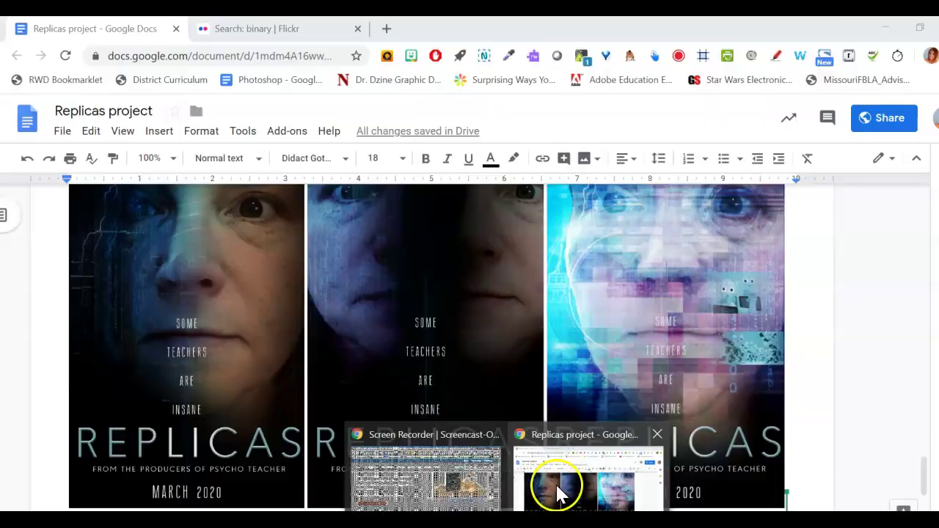
click(286, 30)
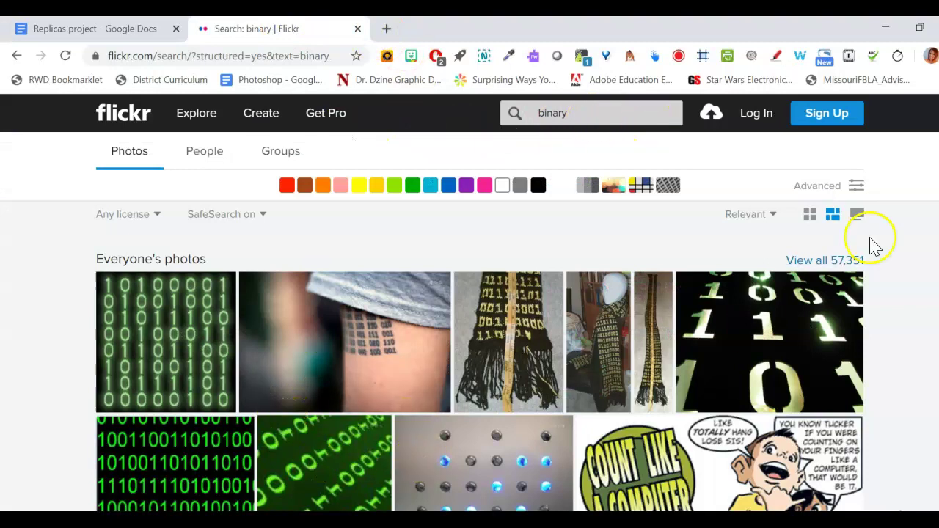
scroll(480, 369, down, 10)
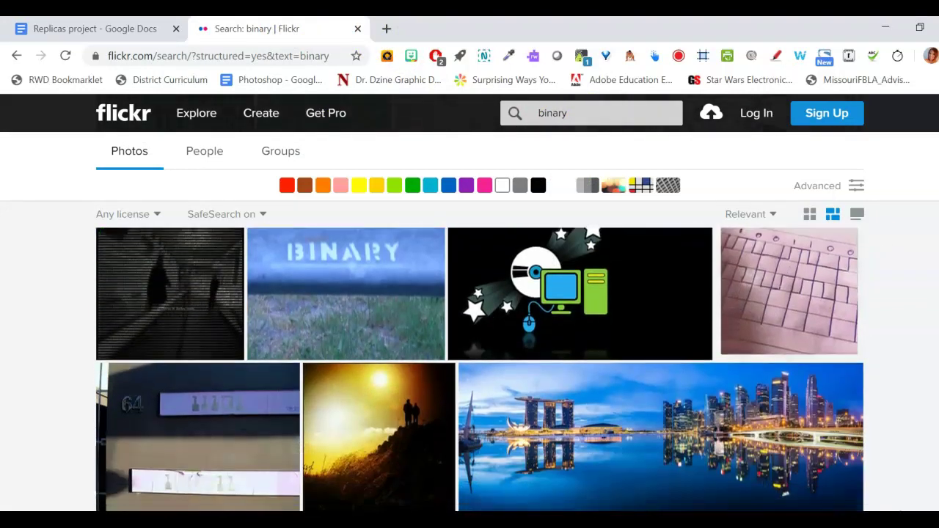
scroll(480, 370, down, 1)
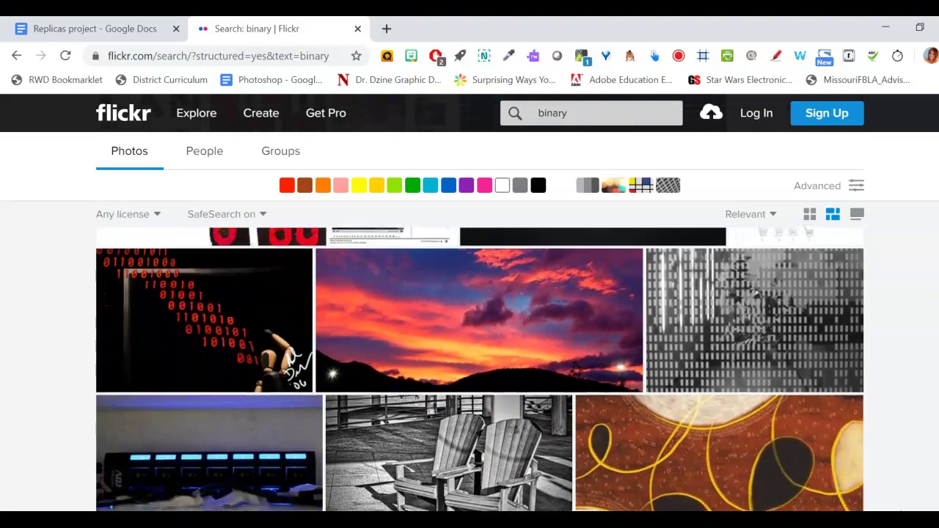
click(728, 307)
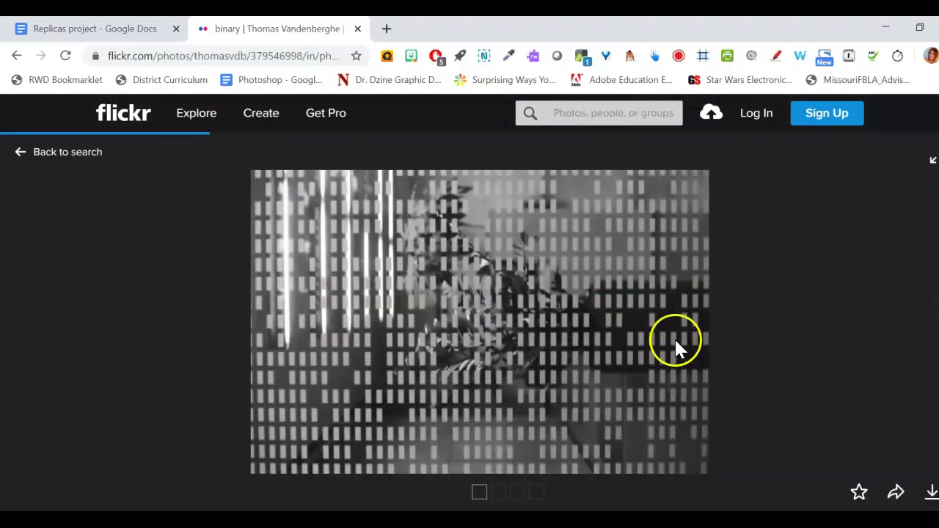
click(468, 296)
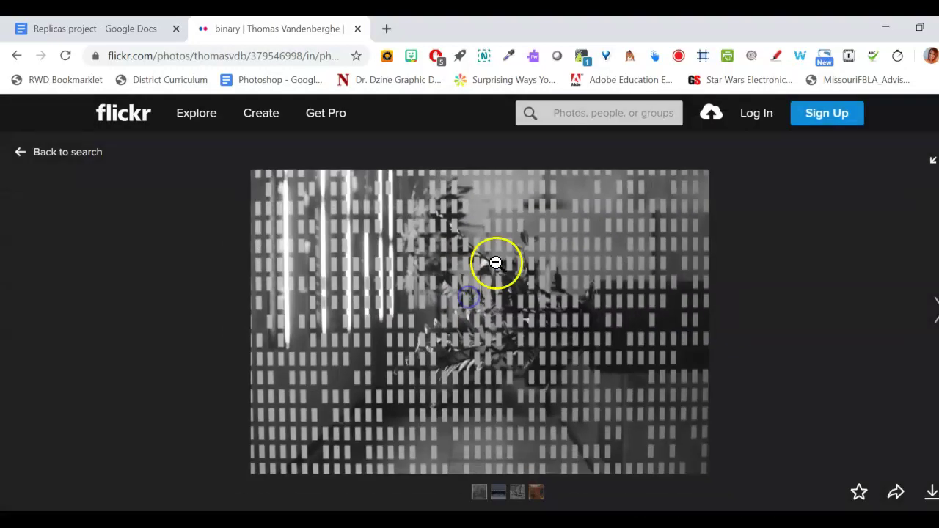
click(495, 263)
right_click(495, 261)
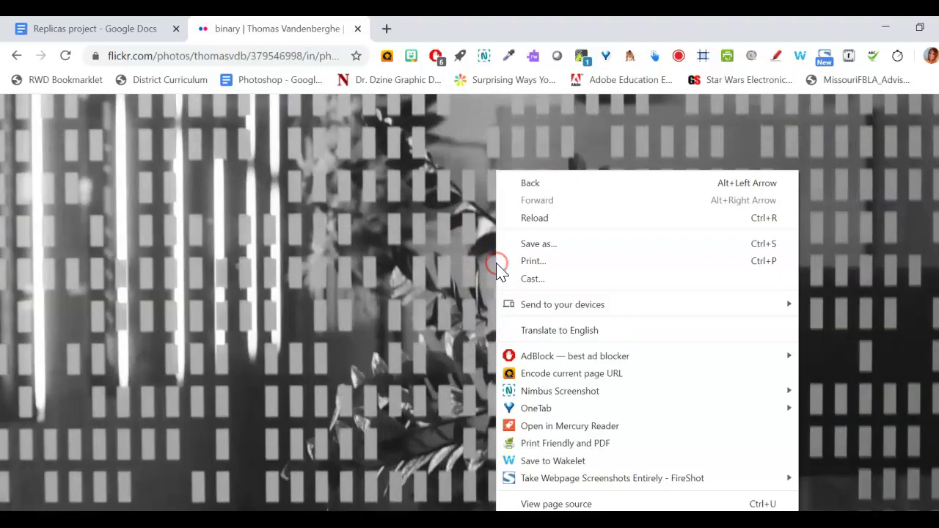
click(558, 243)
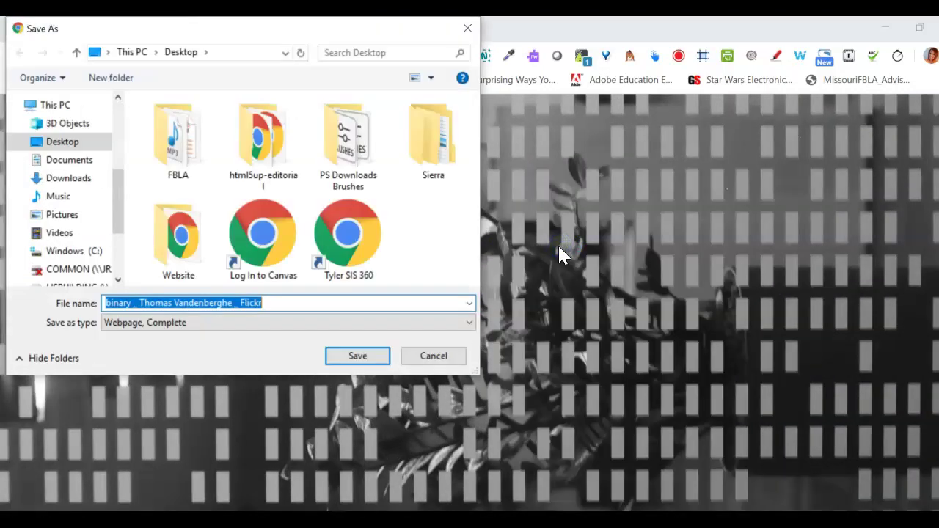
click(434, 356)
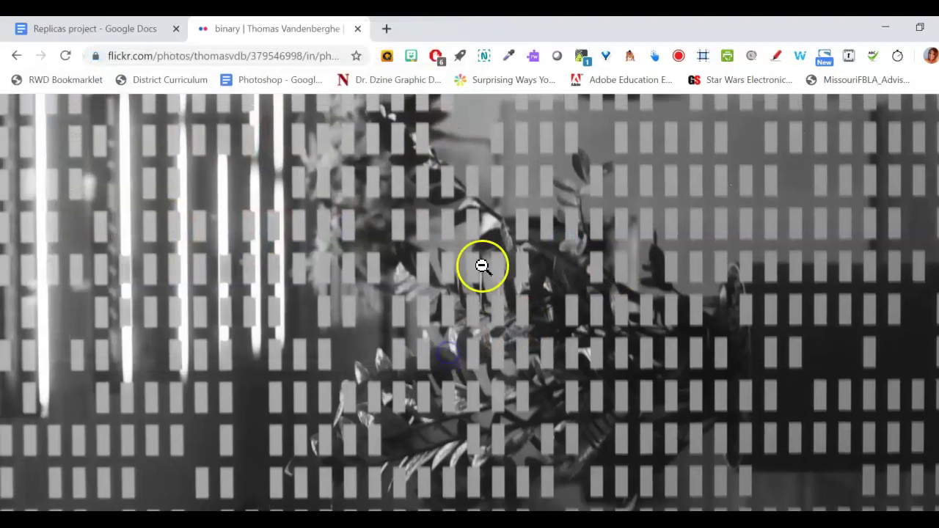
right_click(483, 268)
click(483, 270)
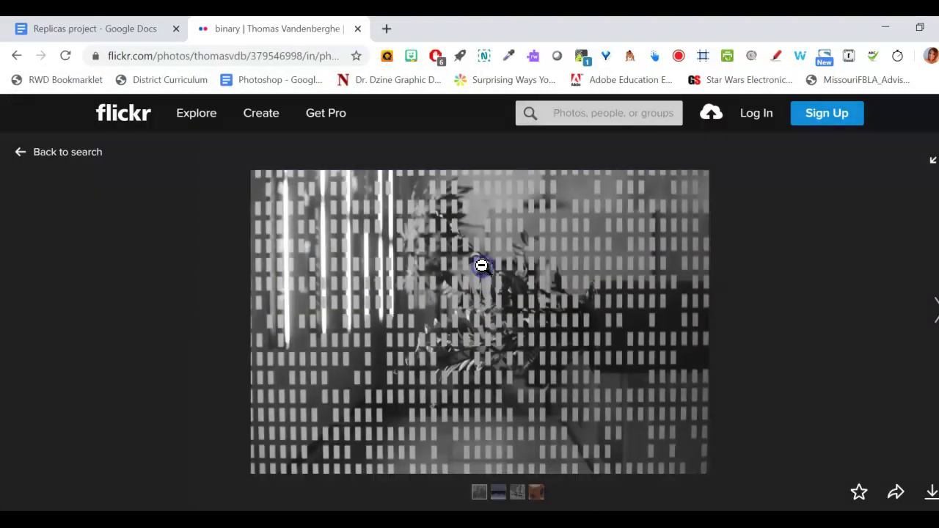
Download the photo in Medium size (800 × 530) to the Desktop as a JPEG named boxes.
click(931, 493)
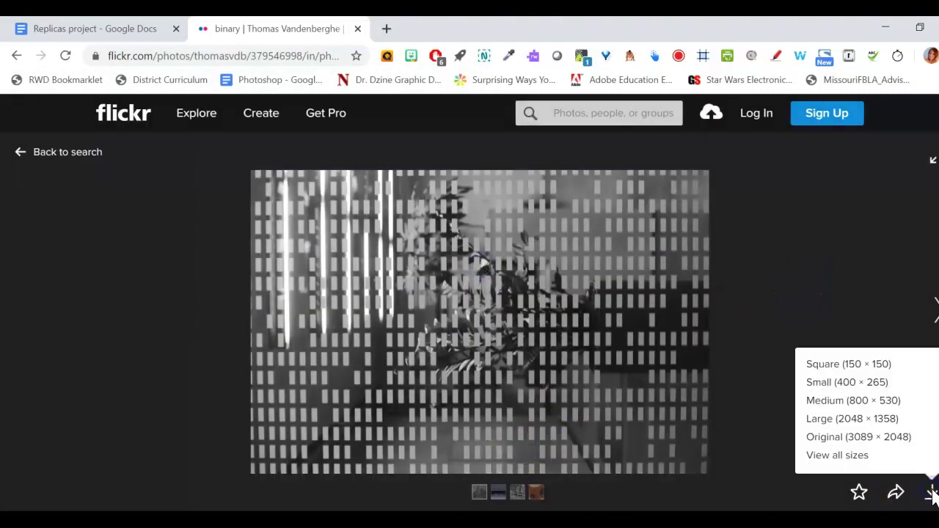
click(864, 410)
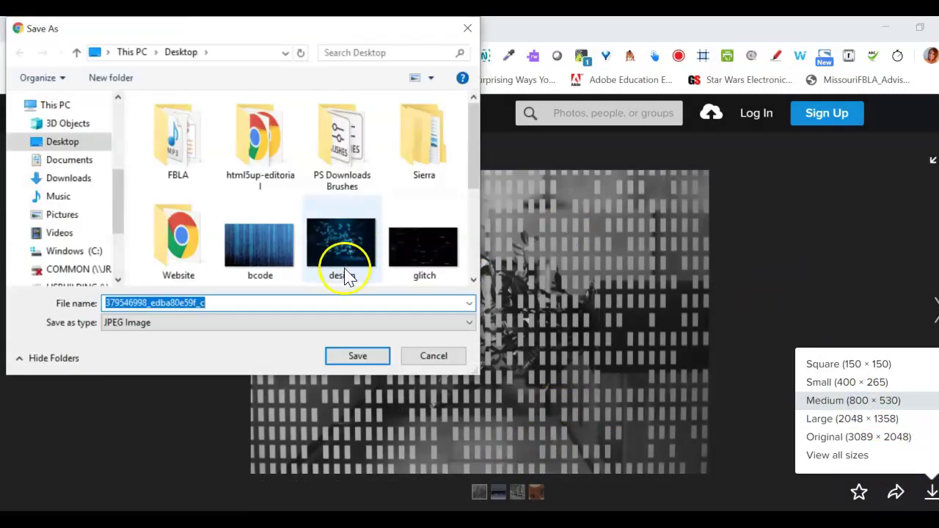
click(364, 352)
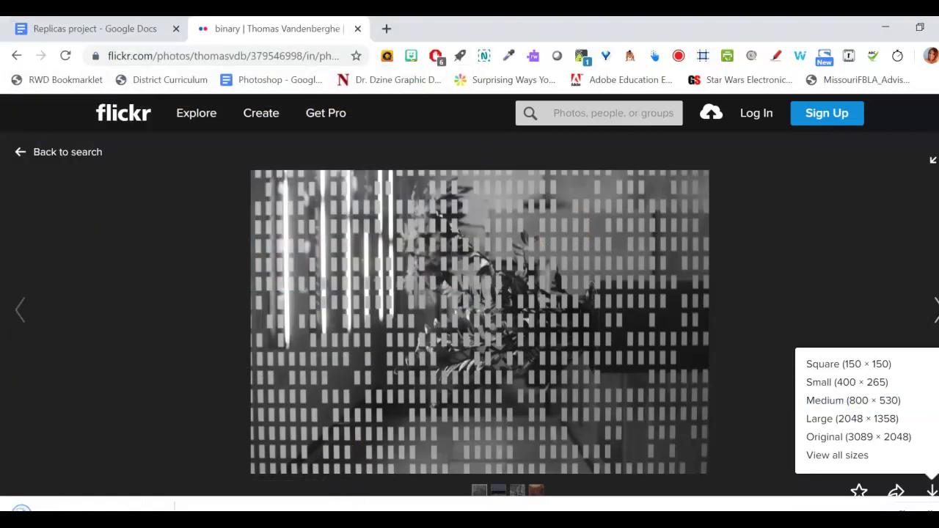
Switch back to Photoshop and open boxes.jpg.
click(548, 519)
click(498, 484)
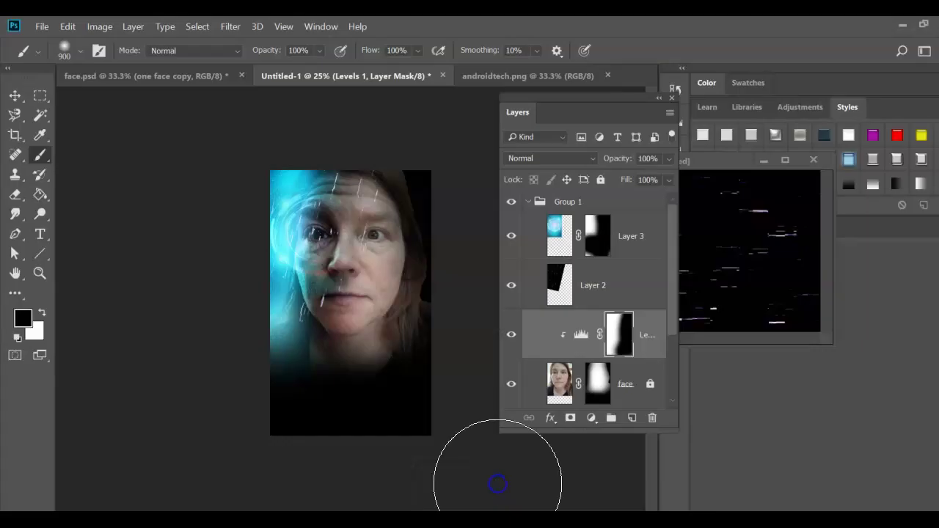
click(42, 27)
click(63, 56)
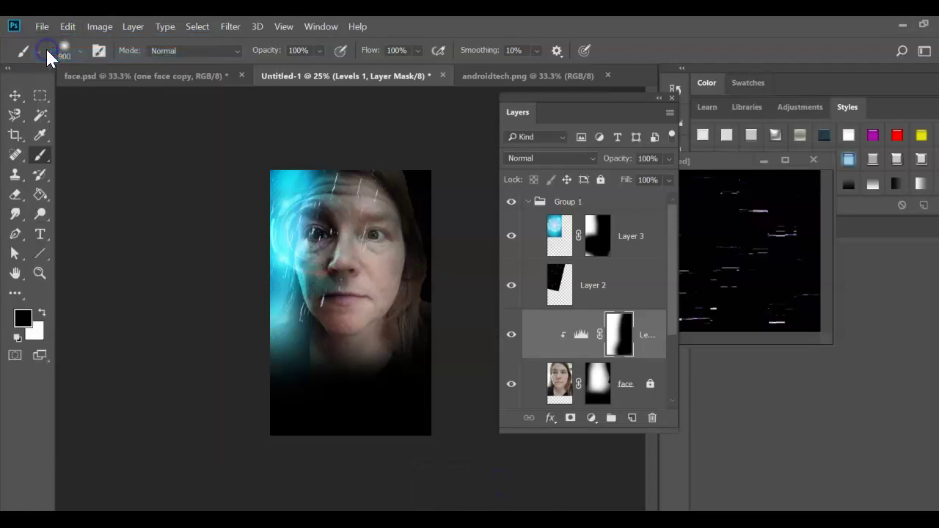
double_click(417, 233)
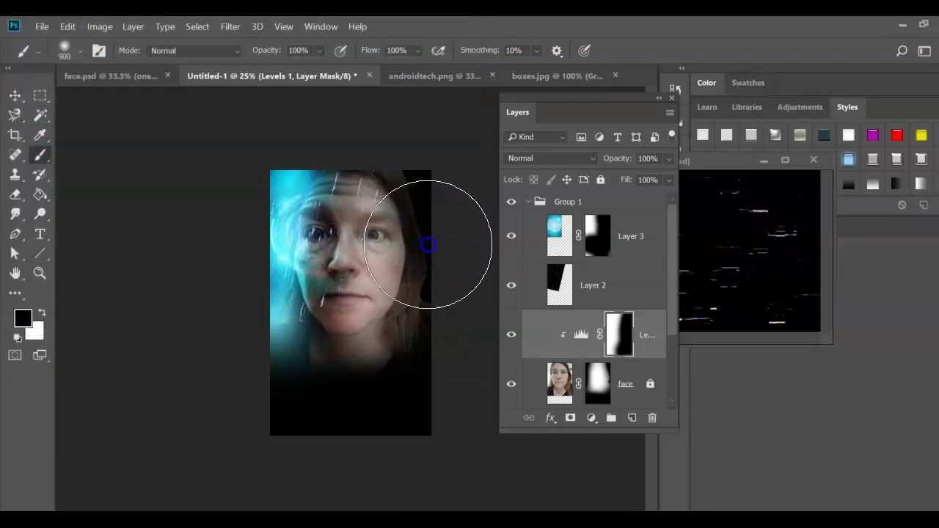
Float boxes.jpg in its own window and copy its image into Untitled-1 as a new layer over the portrait's mouth.
drag(531, 77, 484, 174)
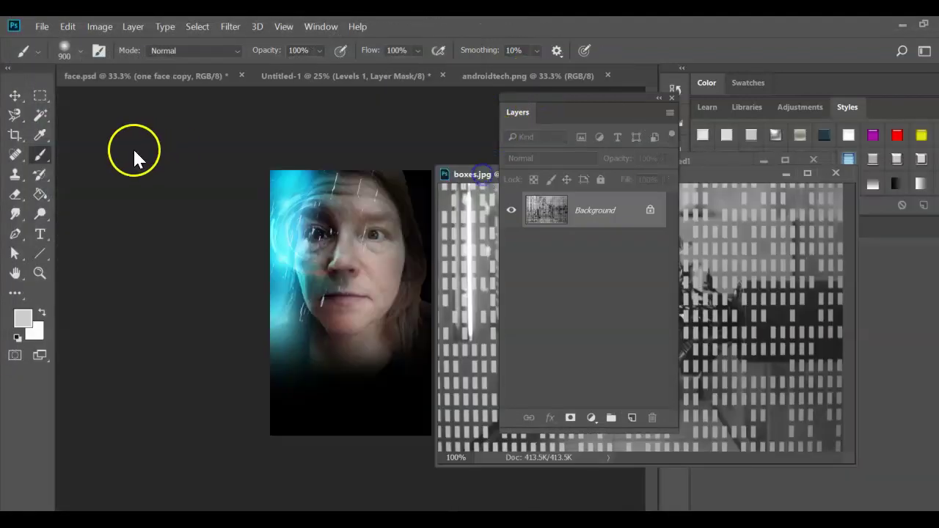
click(16, 96)
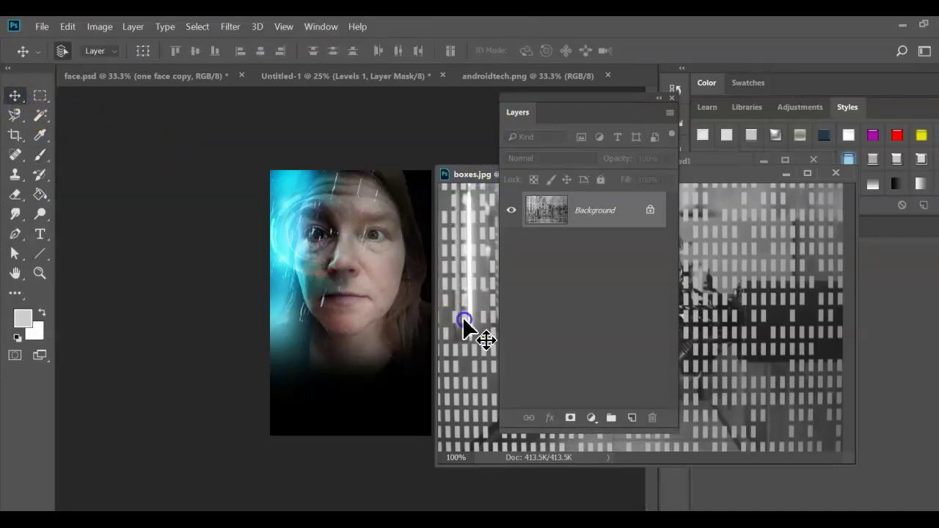
drag(464, 327, 293, 318)
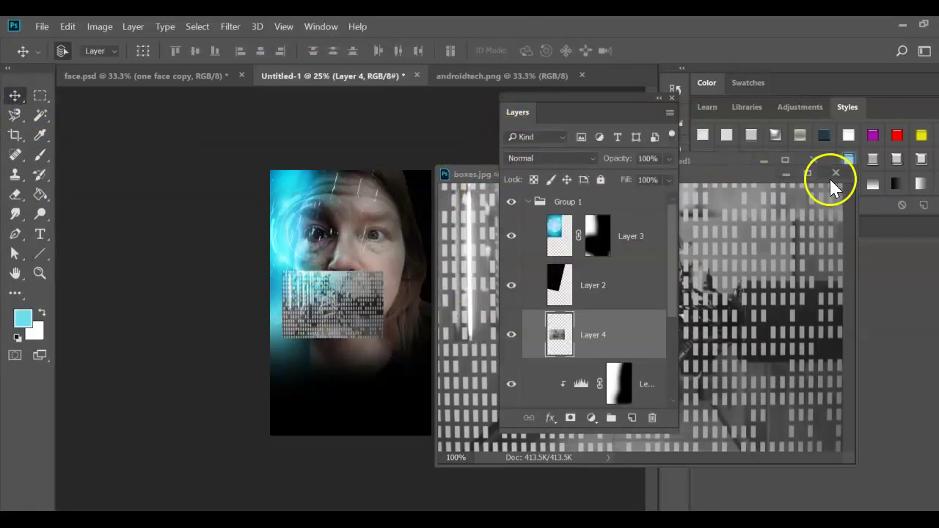
Close boxes.jpg and move the box-pattern Layer 4 above Layer 3 at the top of Group 1.
click(836, 173)
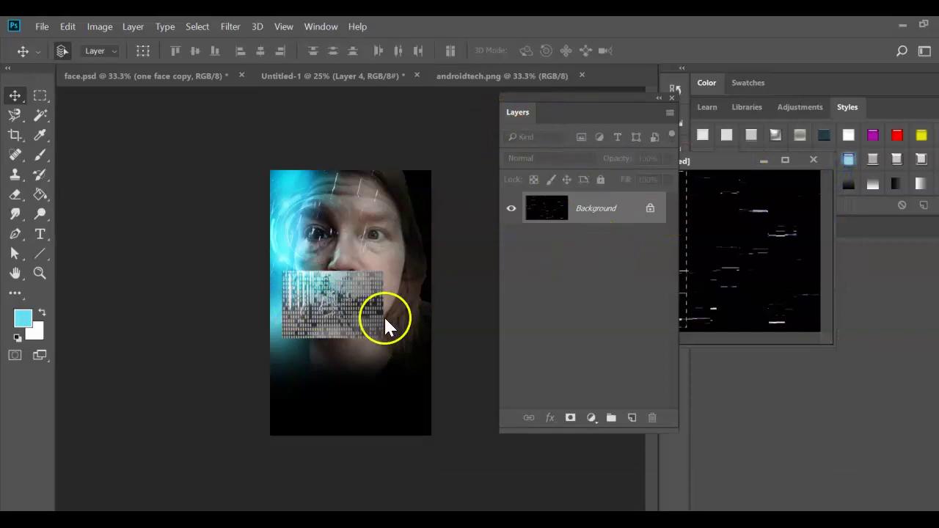
click(353, 304)
mouse_move(343, 293)
mouse_down()
mouse_move(370, 268)
mouse_move(343, 296)
mouse_up()
click(620, 236)
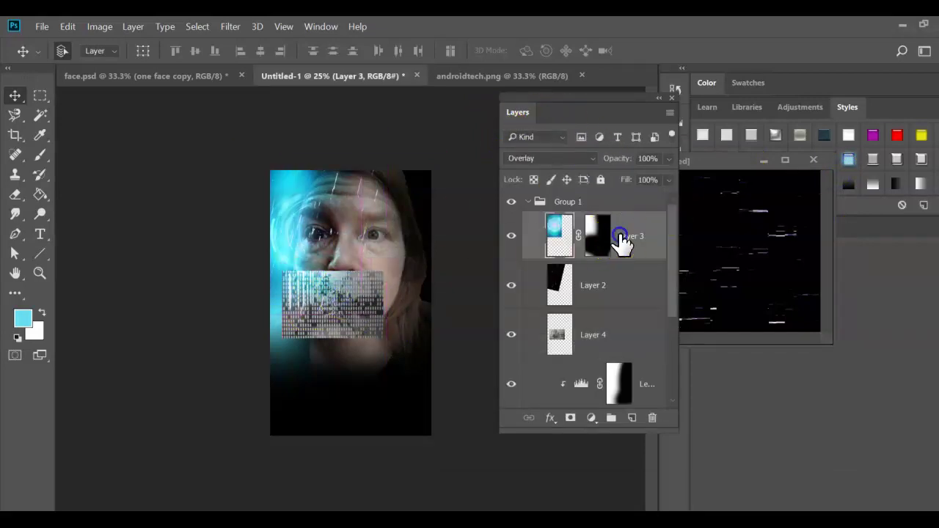
drag(615, 351, 618, 219)
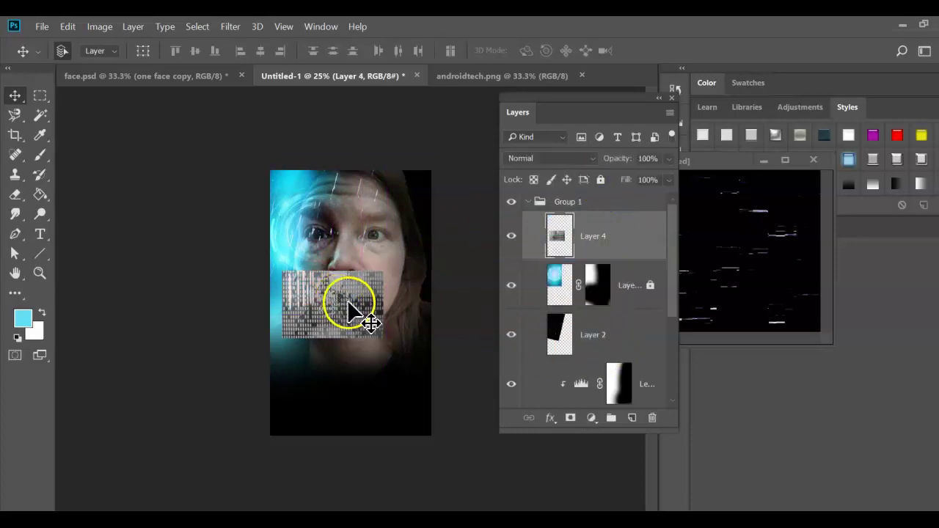
Stretch Layer 4 to about 241% width and 322% height so the box pattern covers the whole portrait.
key(ctrl+t)
drag(383, 270, 470, 86)
drag(373, 256, 342, 252)
drag(378, 330, 368, 399)
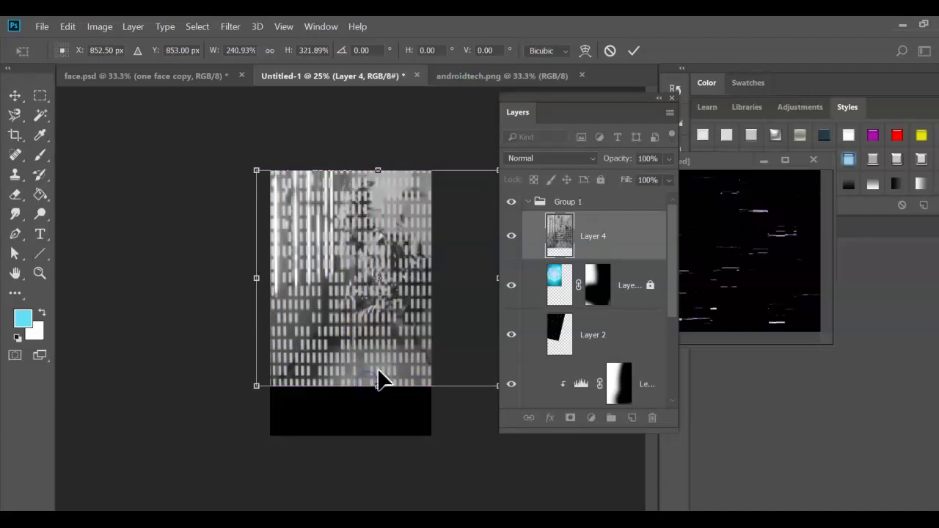
double_click(377, 371)
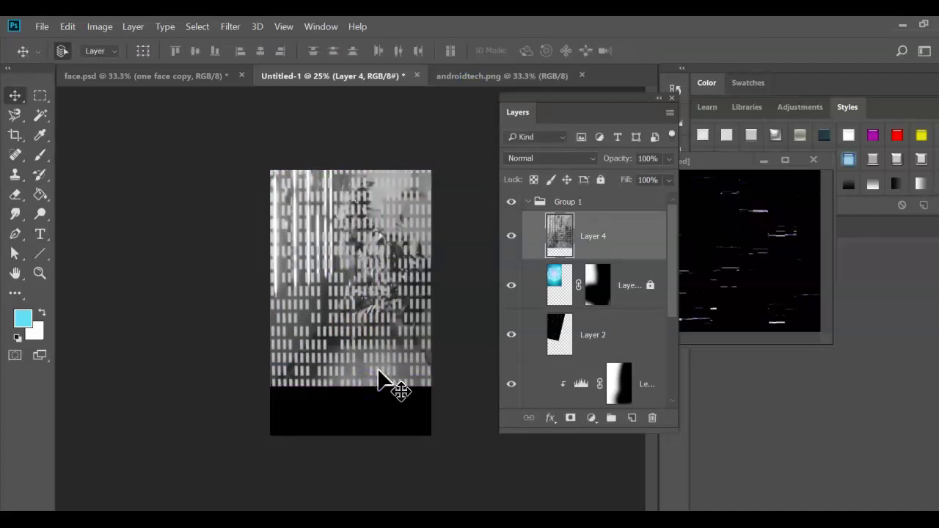
Try the Screen and Overlay blend modes on Layer 4.
click(544, 158)
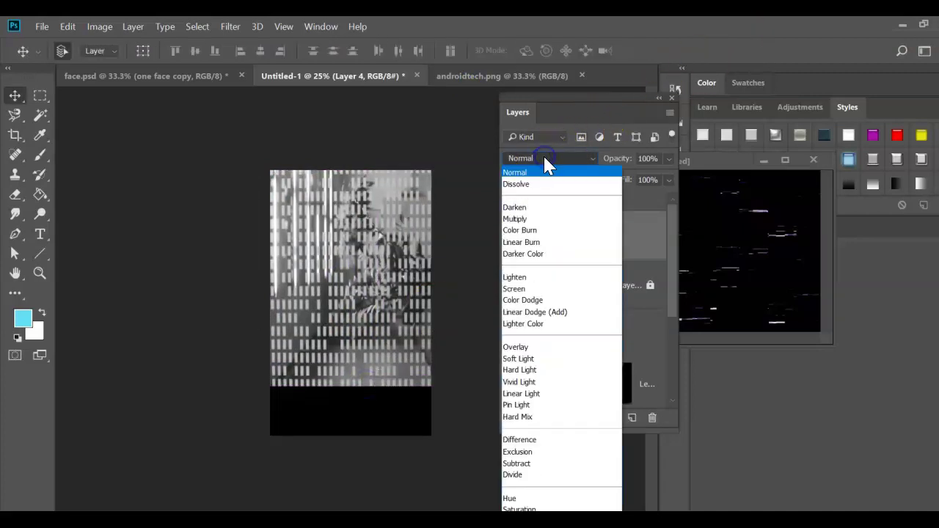
click(544, 290)
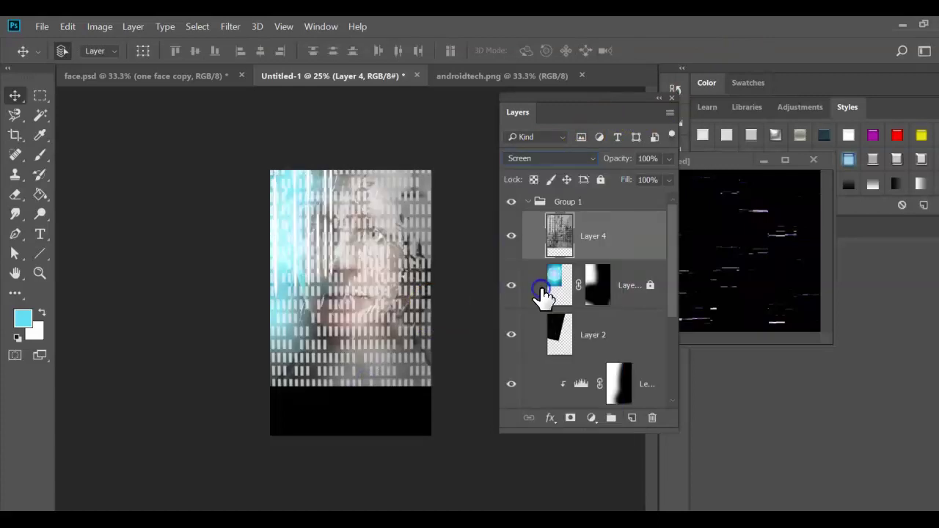
click(541, 151)
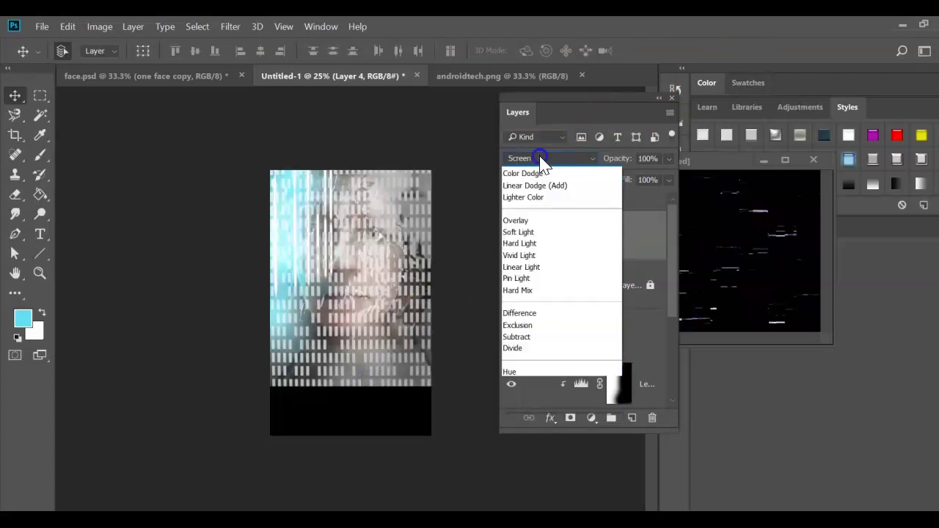
click(522, 348)
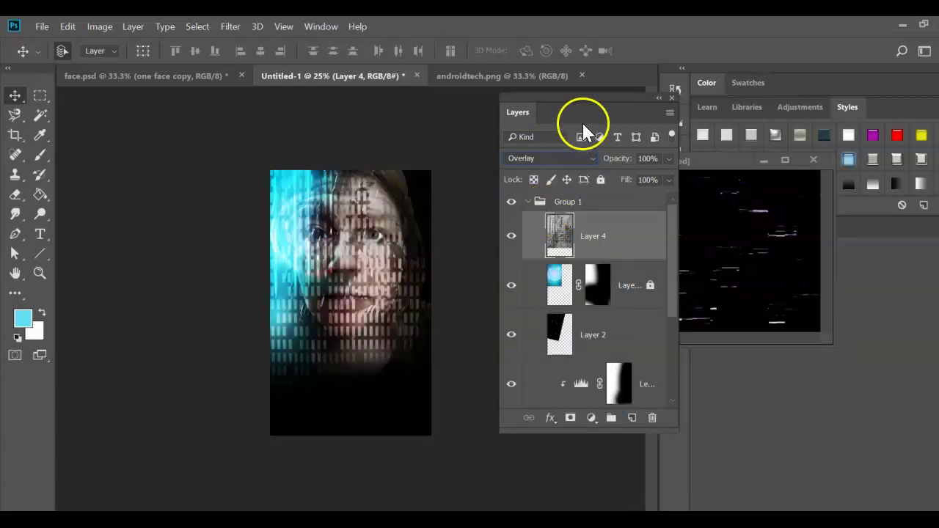
Set Layer 4's blend mode to Vivid Light and its opacity to 24%.
click(549, 154)
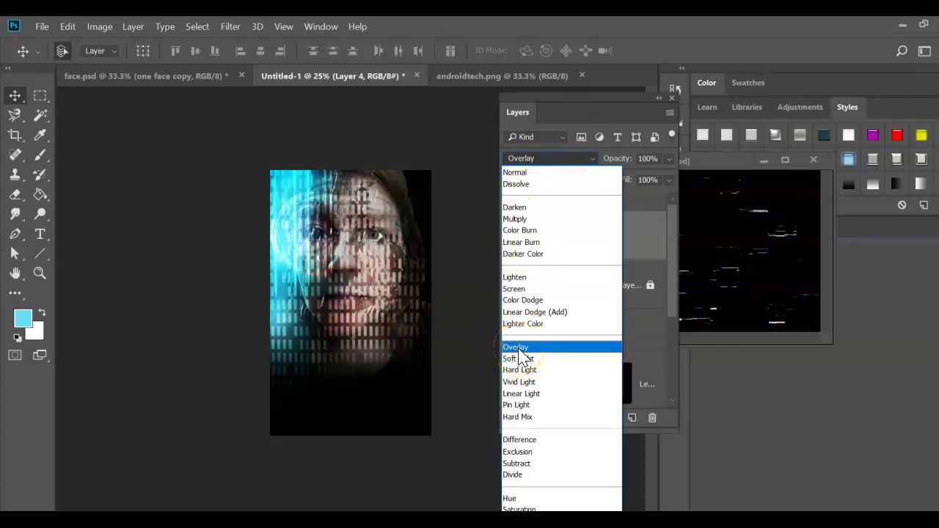
click(519, 382)
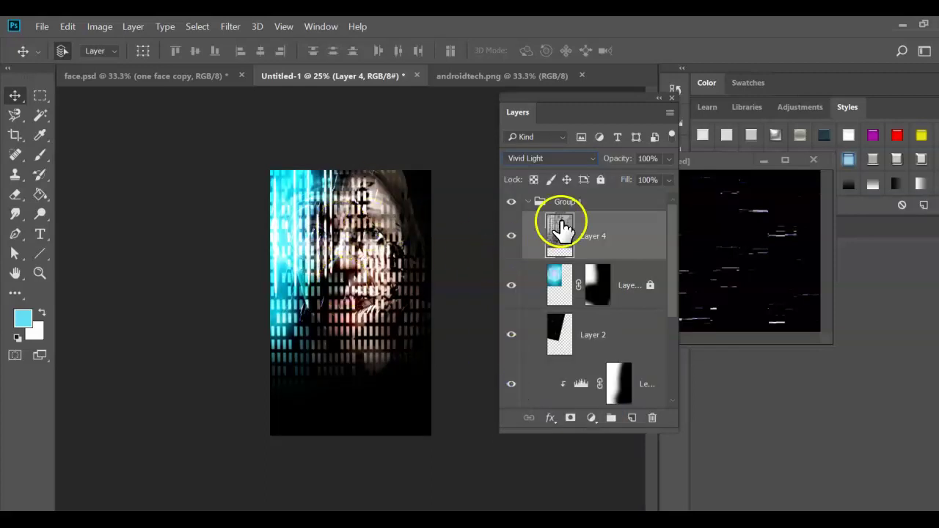
drag(623, 157, 604, 163)
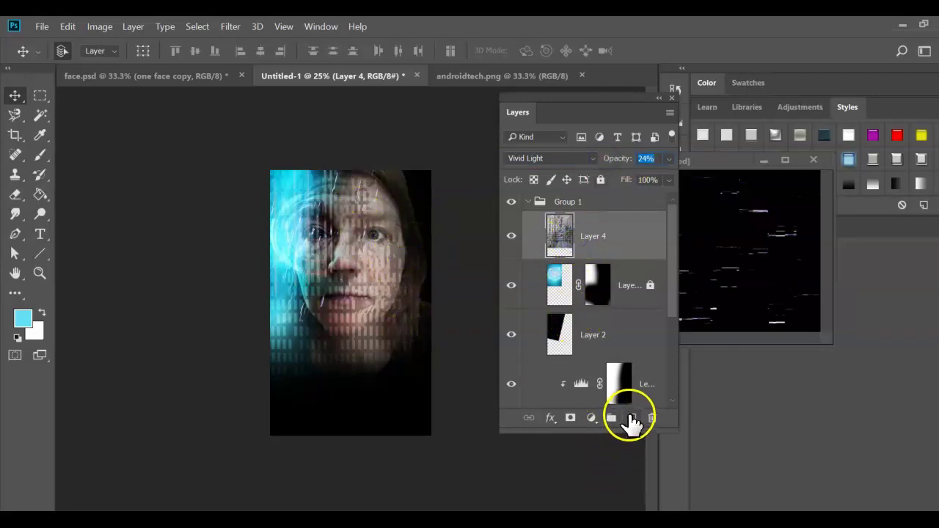
Add a layer mask to Layer 4 and paint it black with the 900 px soft brush over the right half of the face.
click(571, 421)
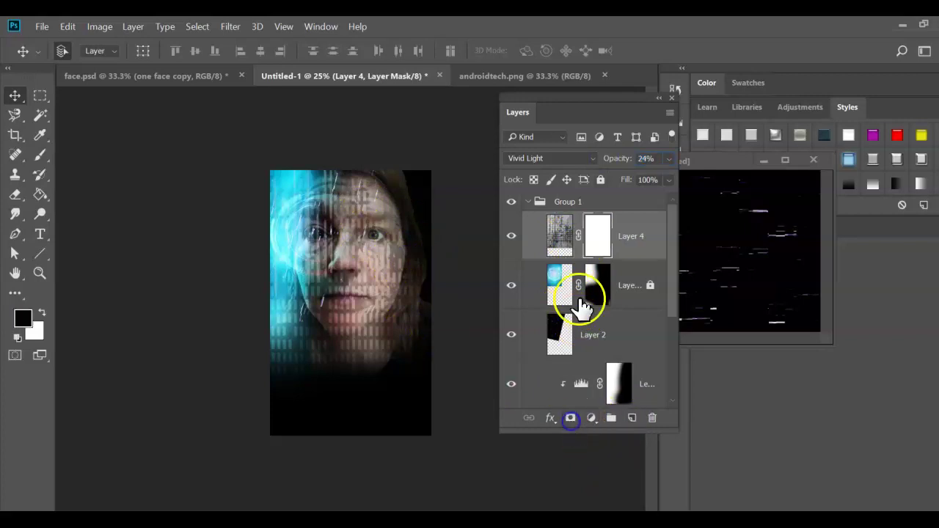
click(41, 157)
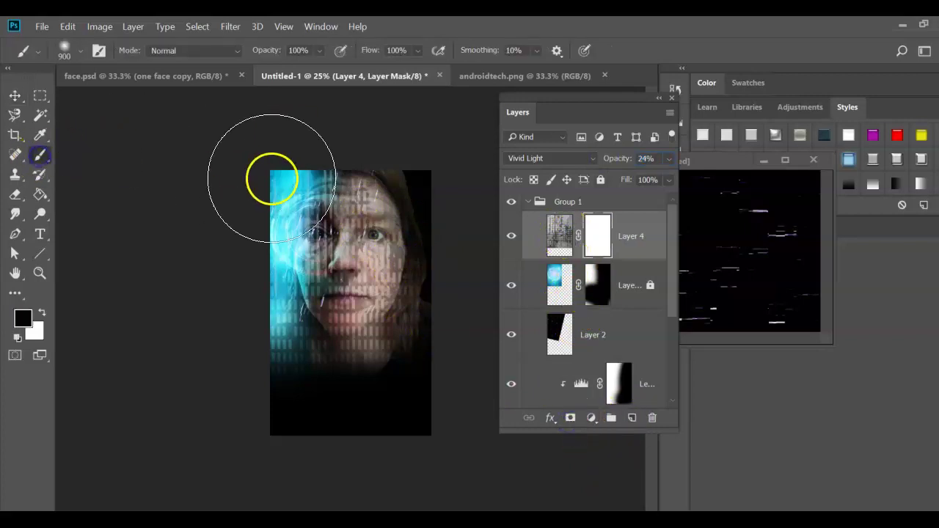
click(412, 194)
click(409, 250)
click(408, 305)
click(394, 354)
drag(455, 214, 422, 182)
click(423, 182)
click(404, 192)
click(393, 258)
click(384, 324)
click(365, 405)
click(391, 290)
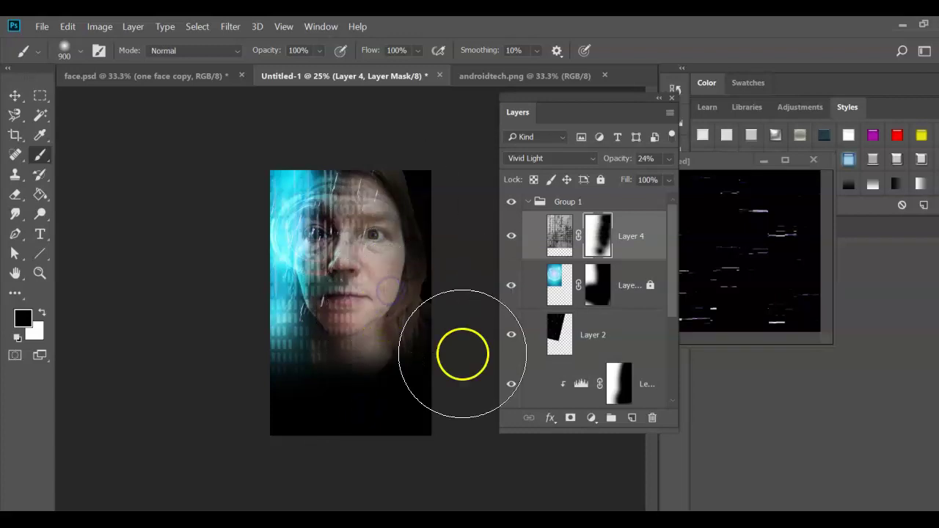
key(ctrl+plus)
key(ctrl+plus)
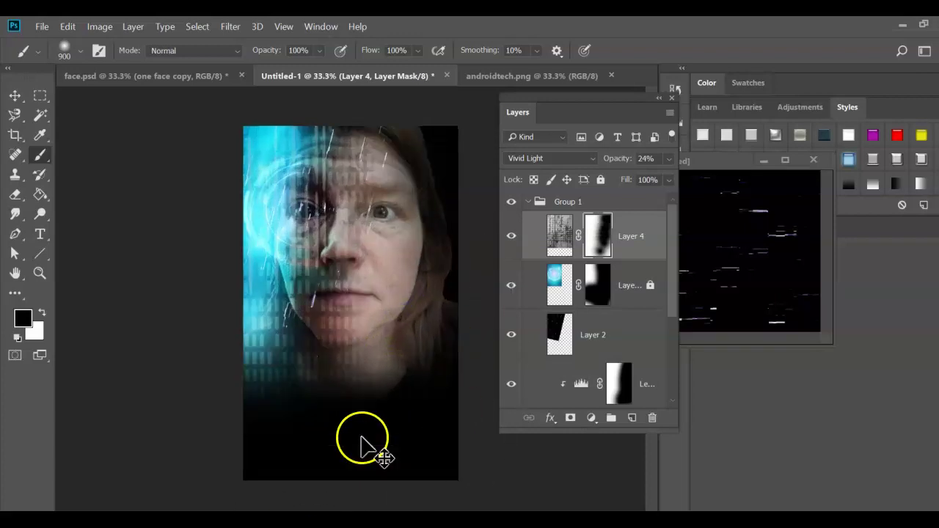
key(space)
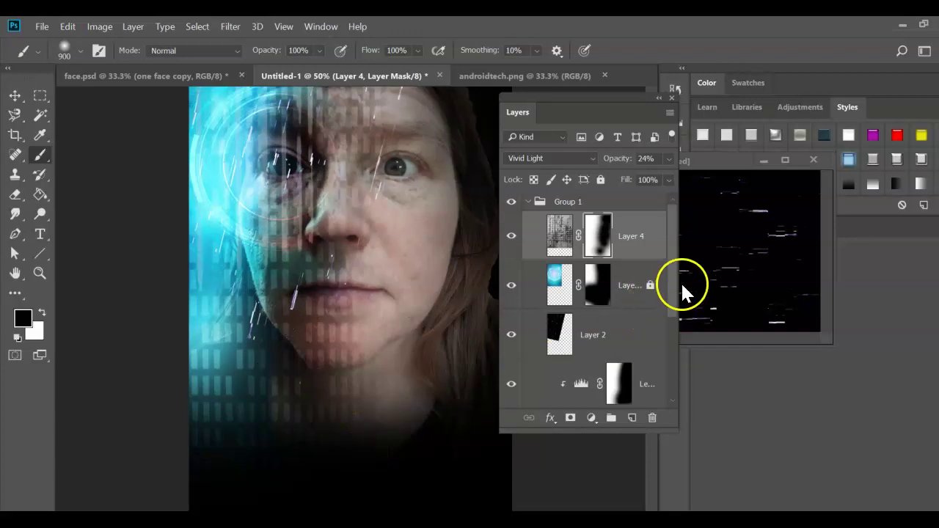
drag(671, 250, 671, 251)
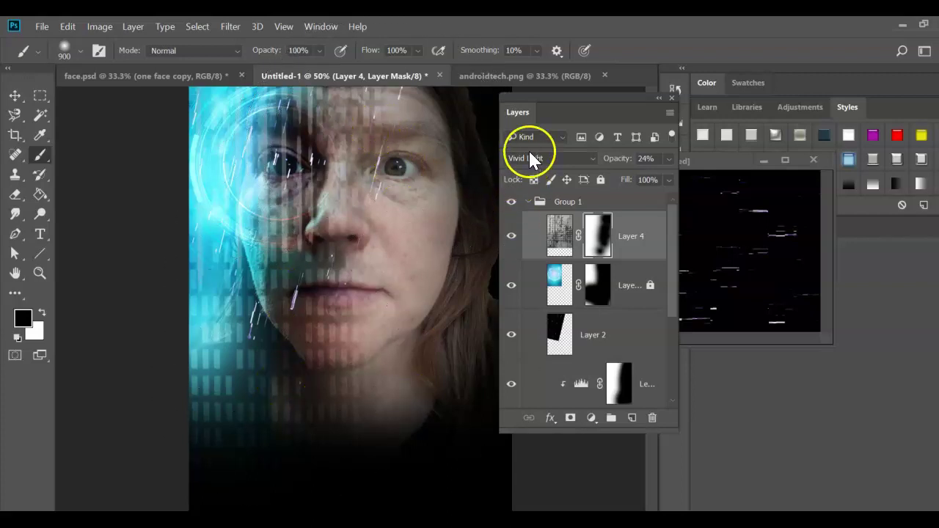
right_click(585, 105)
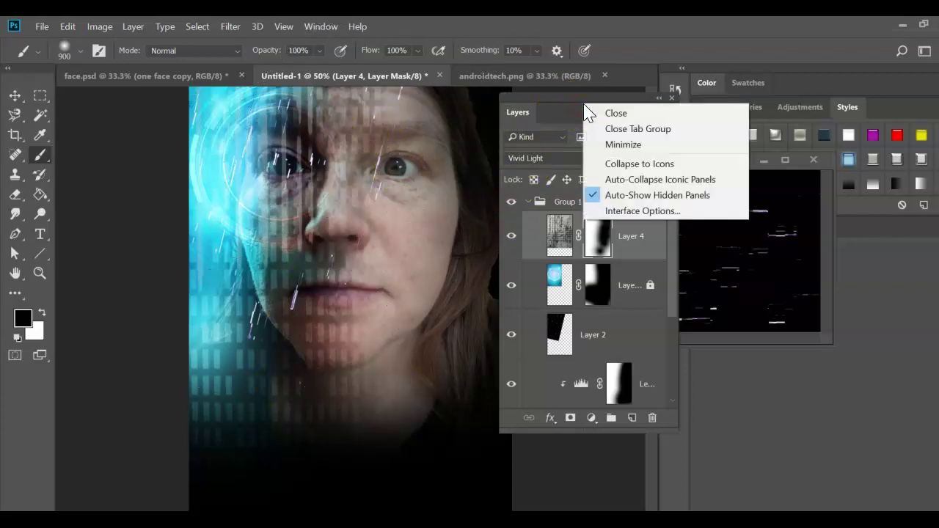
click(564, 112)
key(ctrl+minus)
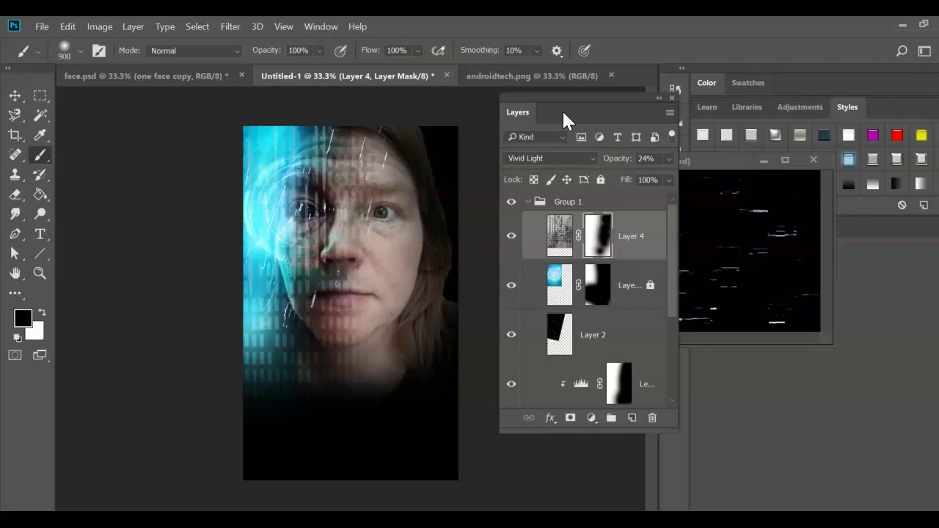
Add a Hue/Saturation adjustment layer above Layer 4 with Colorize enabled and Hue set to 197.
click(591, 418)
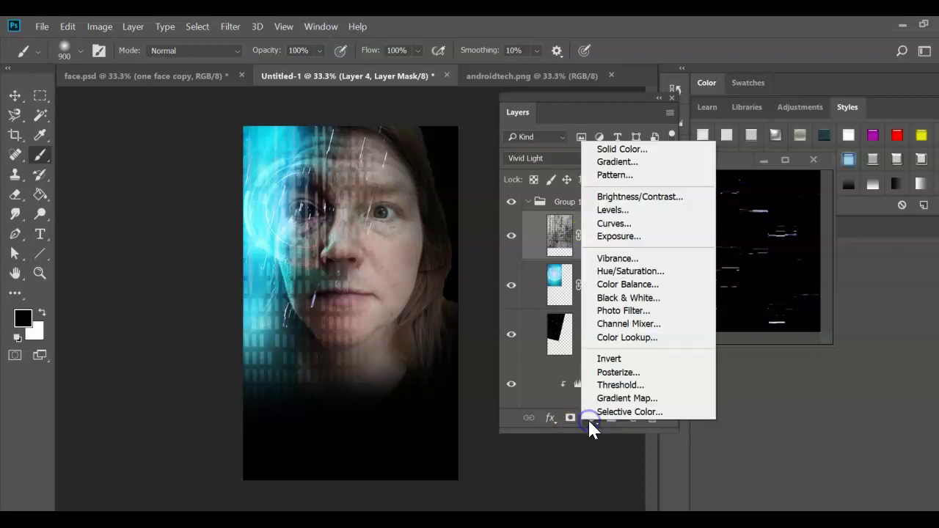
click(630, 271)
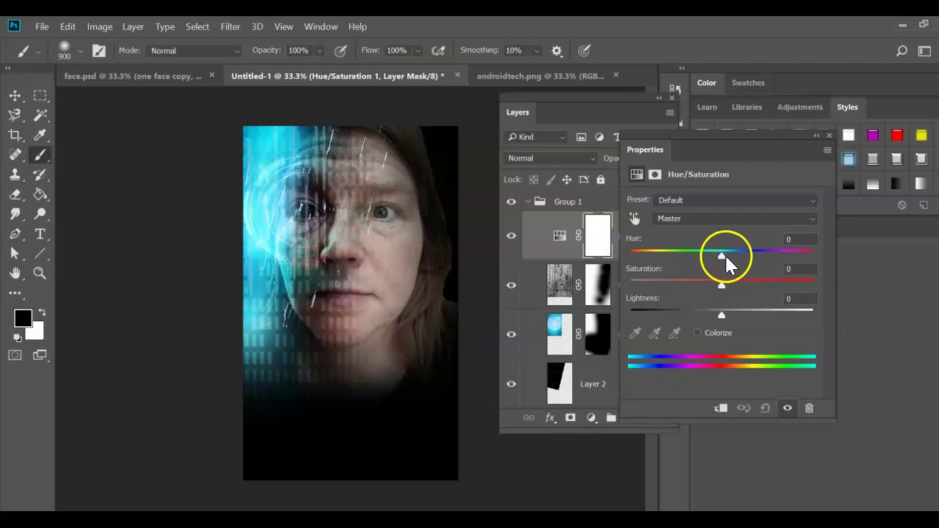
click(697, 332)
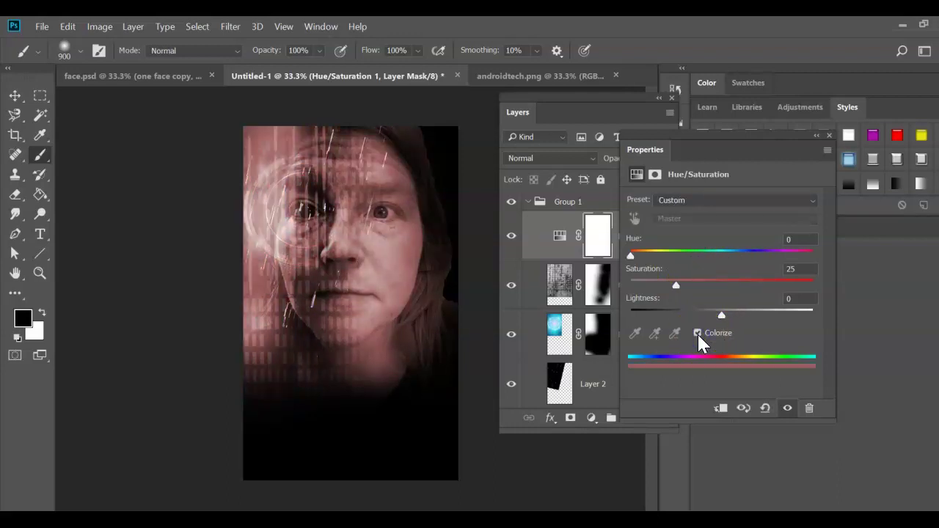
drag(633, 254, 731, 270)
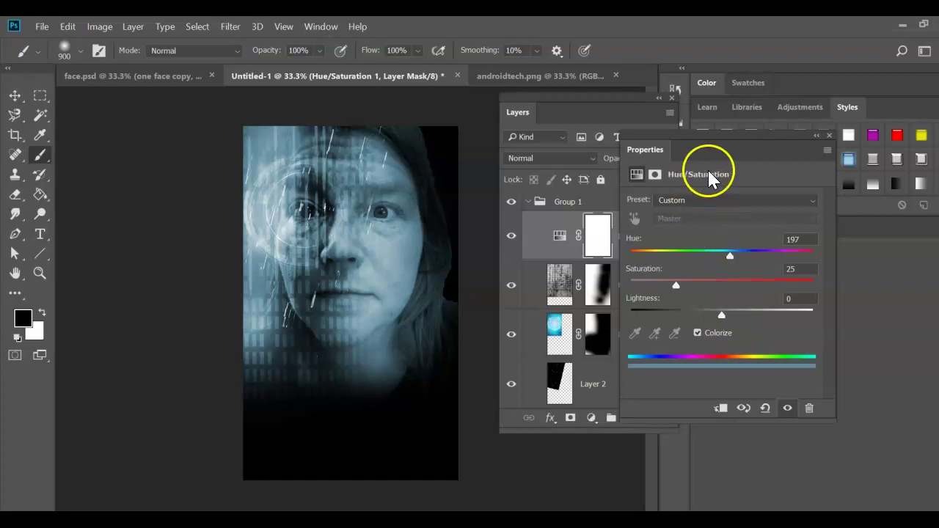
drag(736, 149, 796, 149)
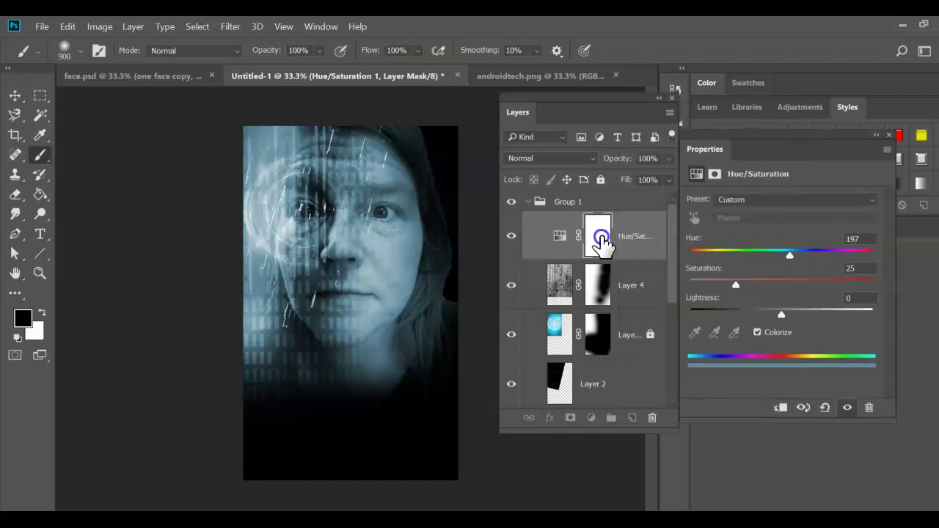
Paint the Hue/Saturation mask black over the right half of the face and hair, enlarging the soft brush to 1300 px.
click(598, 233)
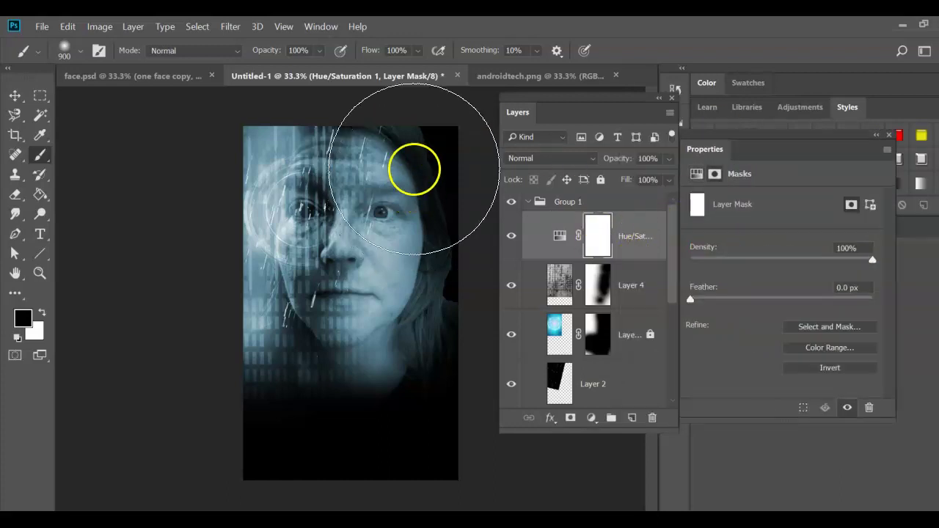
mouse_move(418, 167)
mouse_down()
mouse_move(410, 394)
mouse_move(415, 383)
mouse_move(390, 399)
mouse_up()
click(393, 372)
key(bracketright)
key(bracketright)
key(bracketright)
key(bracketright)
mouse_move(410, 312)
mouse_down()
mouse_move(432, 278)
mouse_move(439, 199)
mouse_up()
click(440, 199)
click(437, 168)
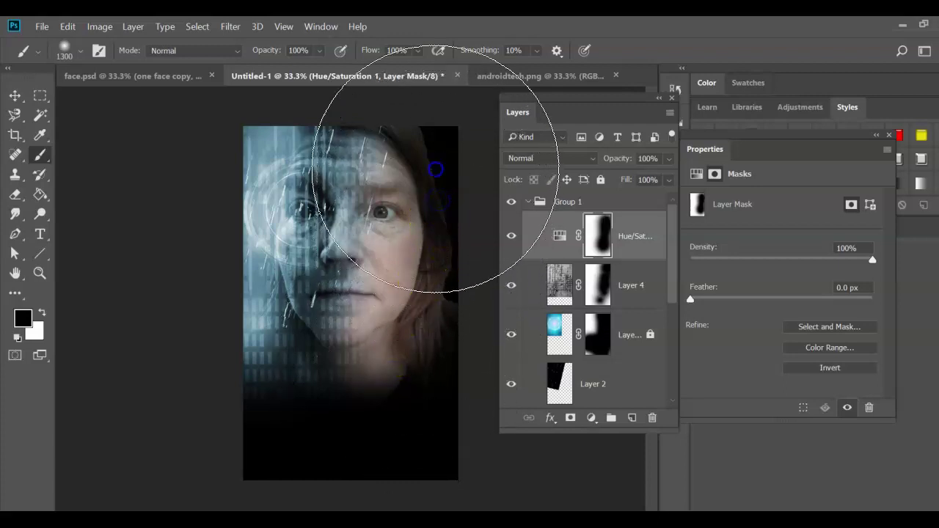
click(420, 275)
click(407, 345)
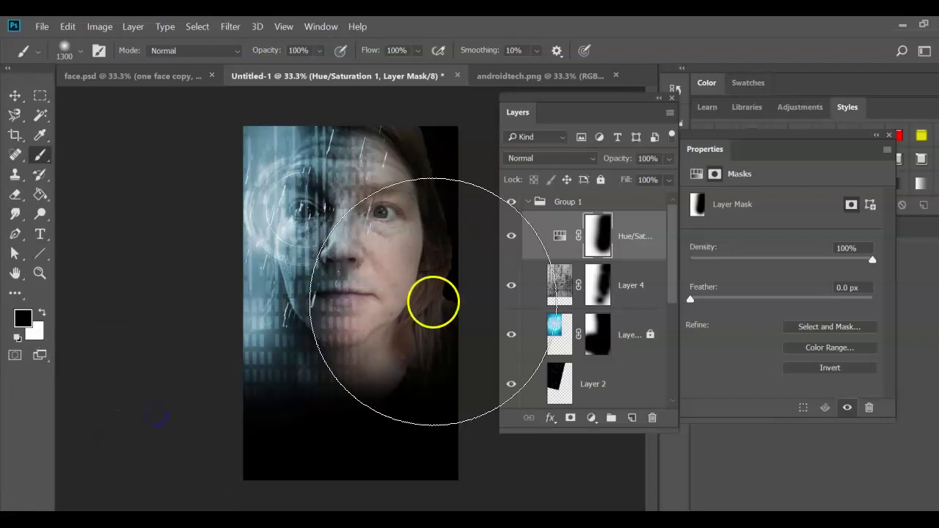
click(428, 160)
click(464, 376)
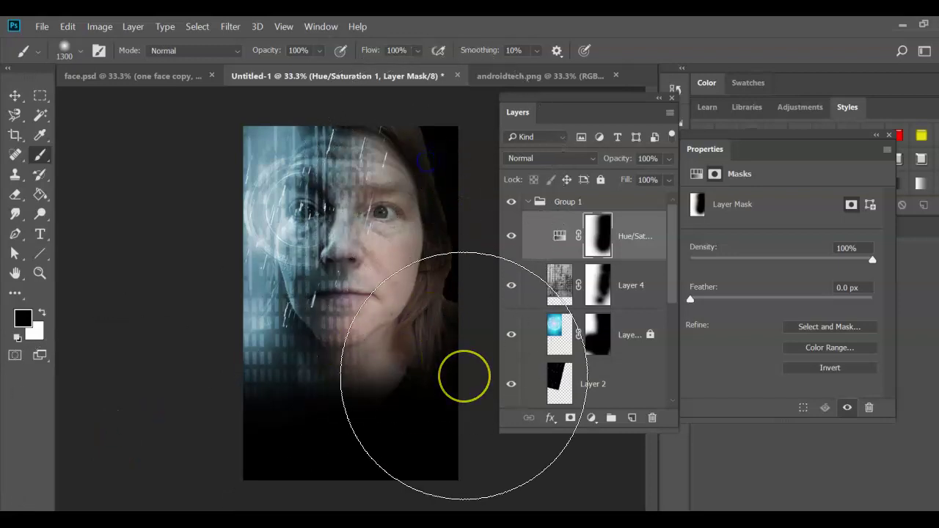
click(389, 474)
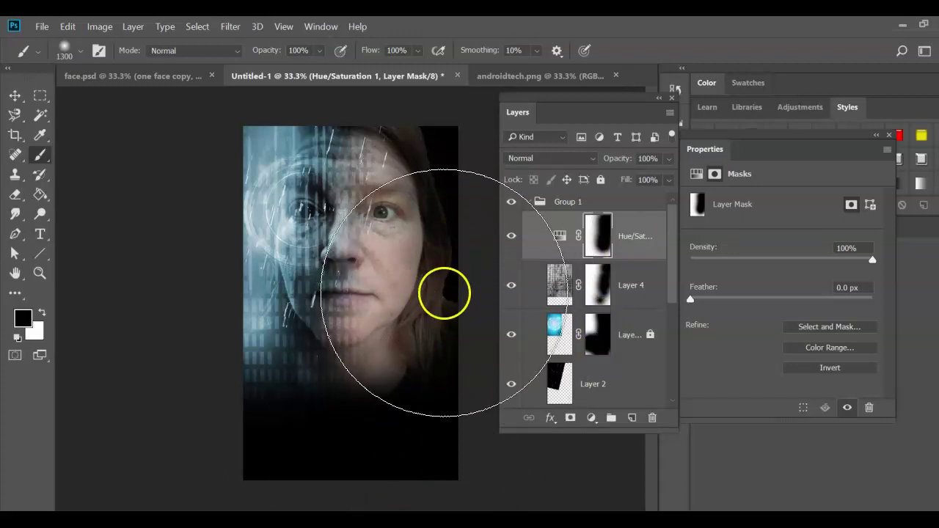
Add a Photo Filter adjustment layer using Warming Filter (85) at 57% density.
click(591, 418)
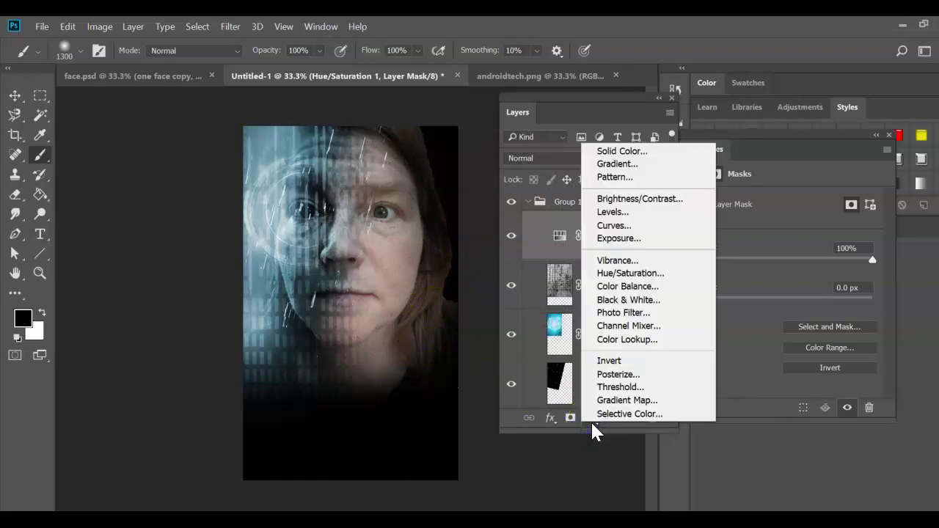
click(608, 403)
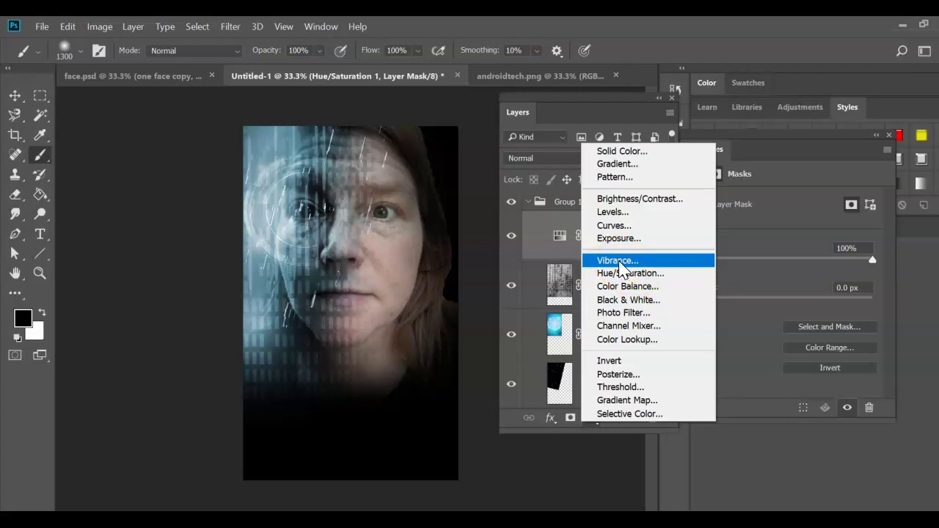
click(625, 313)
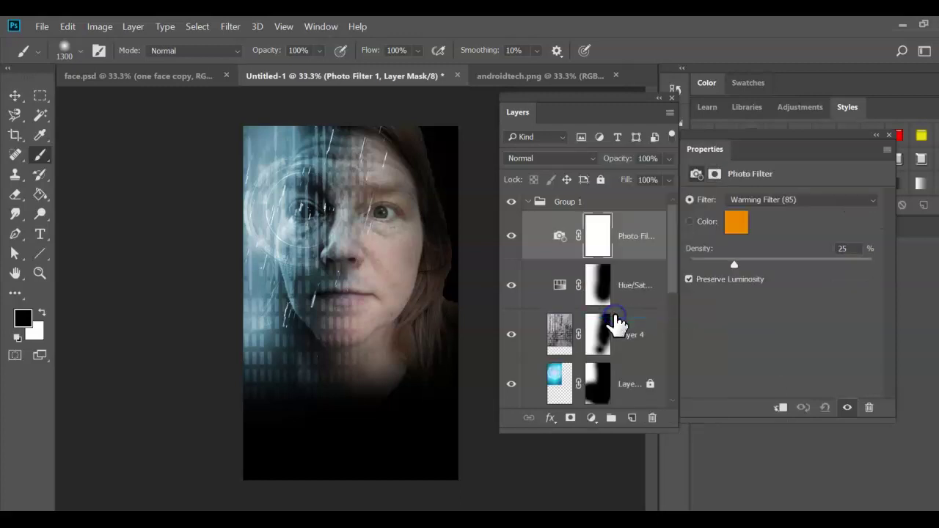
drag(735, 265, 795, 266)
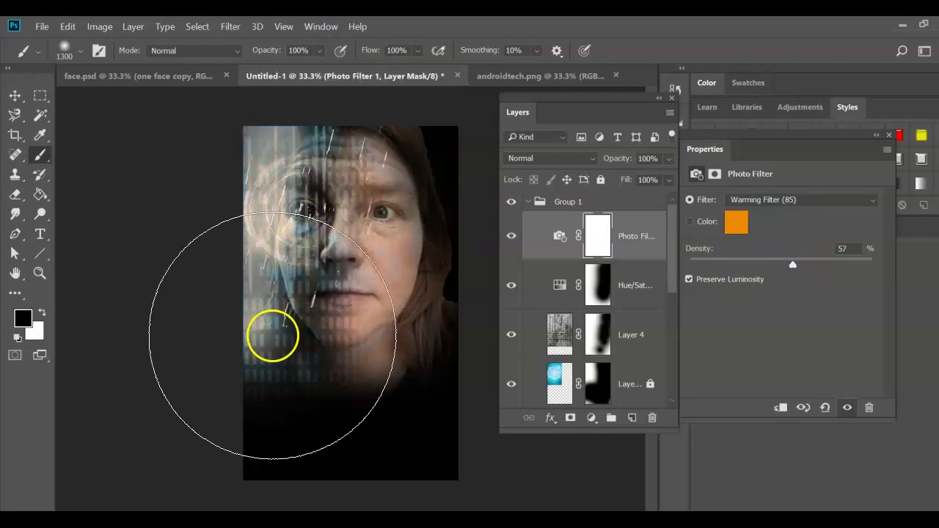
Paint the Photo Filter mask black over the blue left half of the face and compare the image with the filter off and on.
click(598, 238)
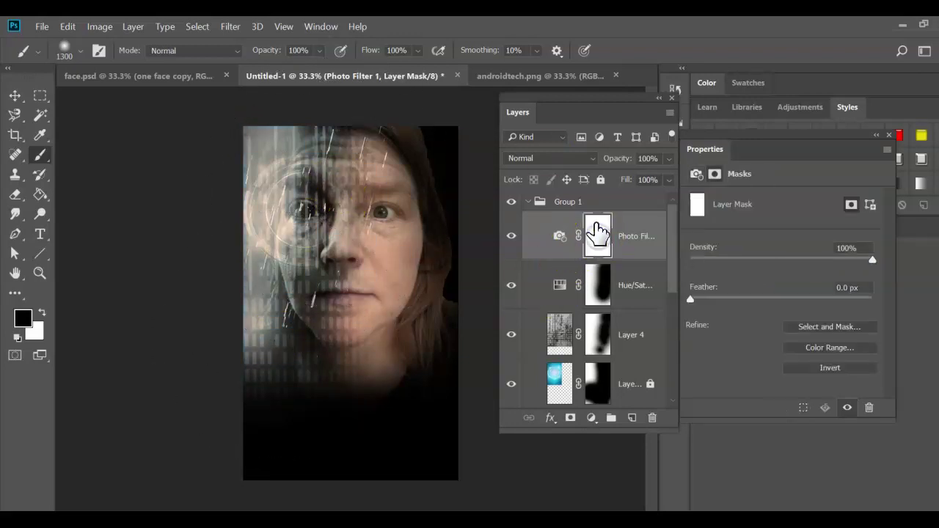
mouse_move(233, 164)
mouse_down()
mouse_move(191, 368)
mouse_move(217, 242)
mouse_move(239, 293)
mouse_move(262, 181)
mouse_move(233, 374)
mouse_move(262, 185)
mouse_move(253, 148)
mouse_move(203, 387)
mouse_move(214, 427)
mouse_move(222, 294)
mouse_move(262, 152)
mouse_move(232, 369)
mouse_move(248, 392)
mouse_move(264, 354)
mouse_up()
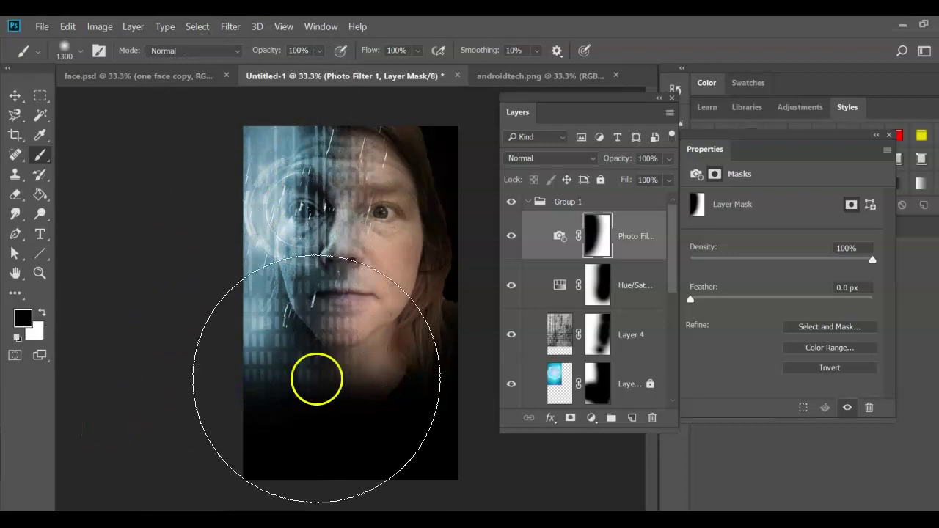
click(513, 238)
click(514, 239)
click(513, 238)
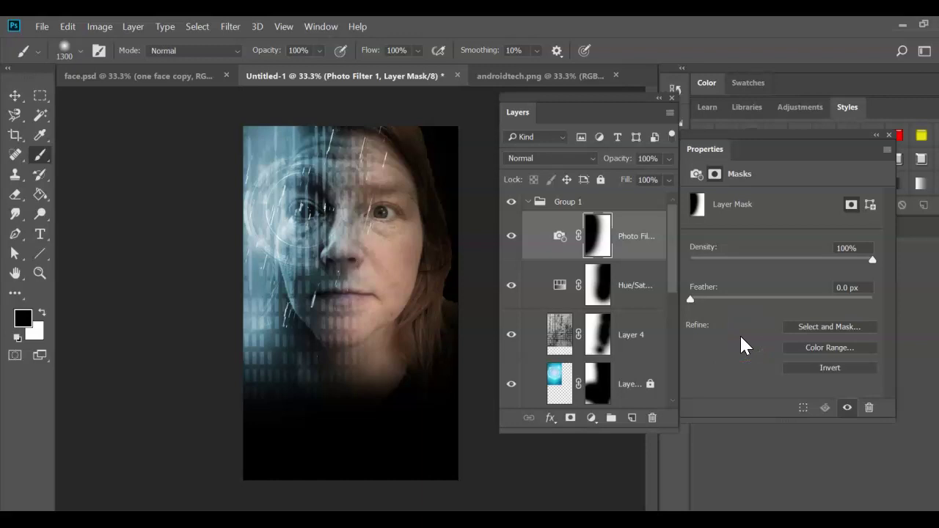
click(653, 256)
Switch to the Replicas project document in Chrome and view the original reference posters on its first page.
mouse_move(508, 523)
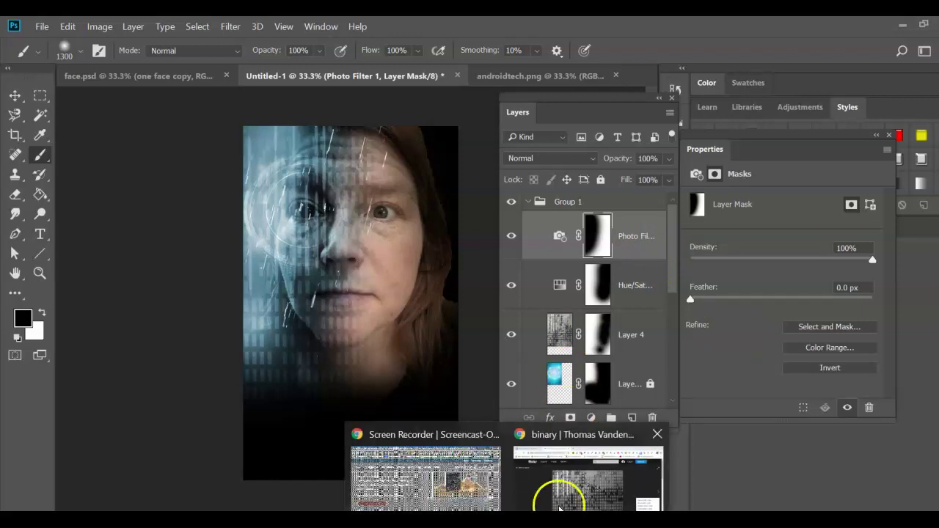
click(579, 485)
click(110, 27)
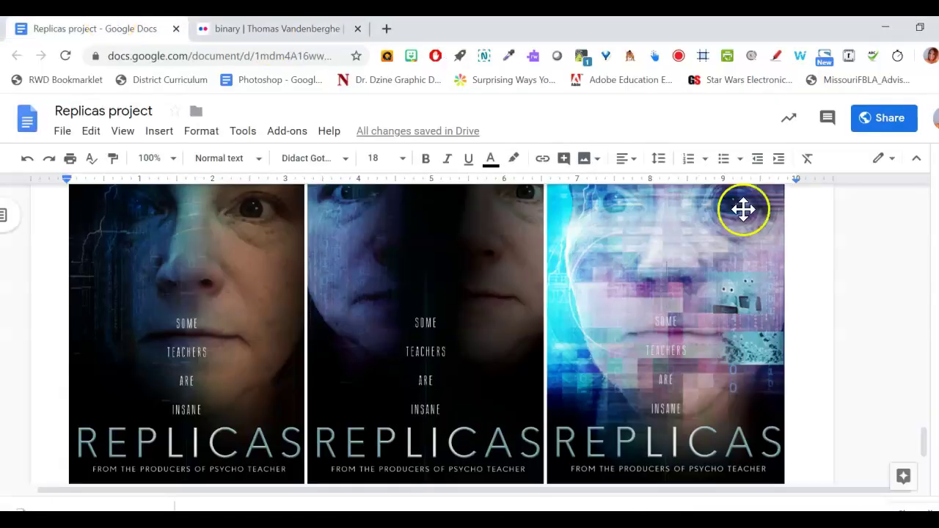
drag(930, 443, 925, 207)
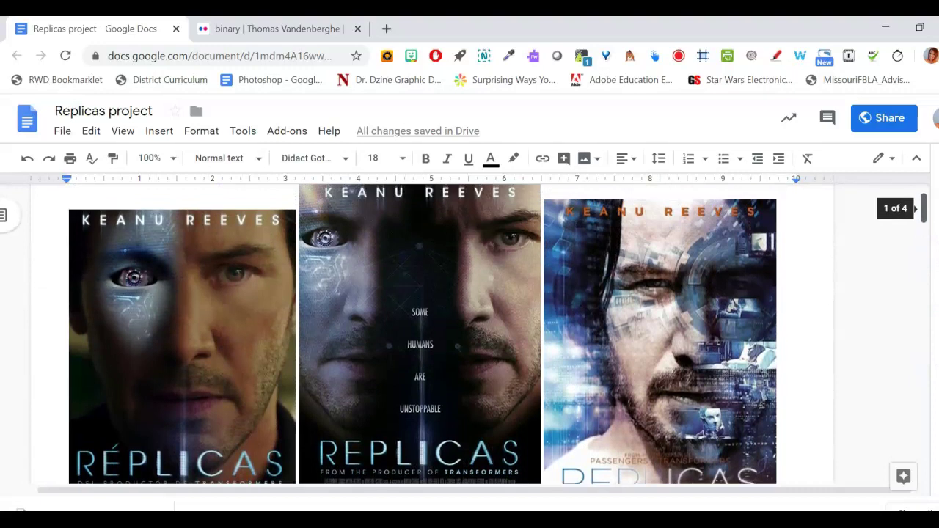